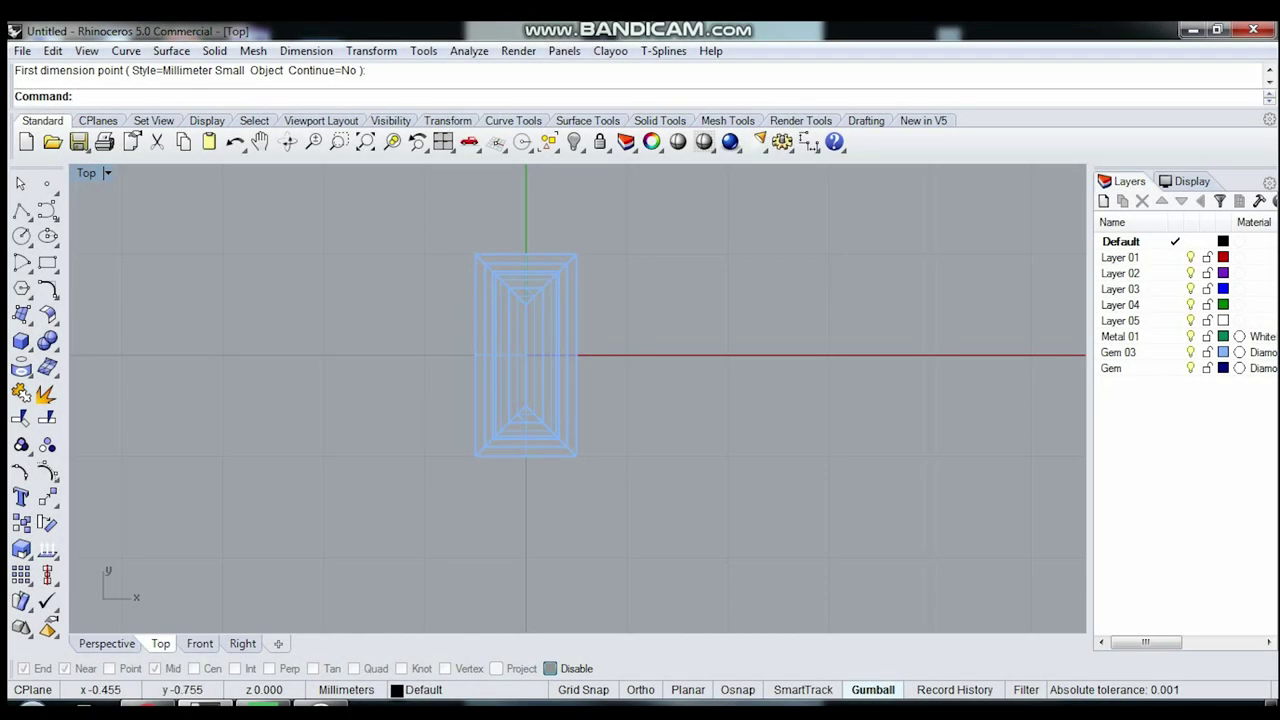
Step: Start a centre-corner rectangle at the origin with a length of 20 mm
scroll(479, 433, "down", 1)
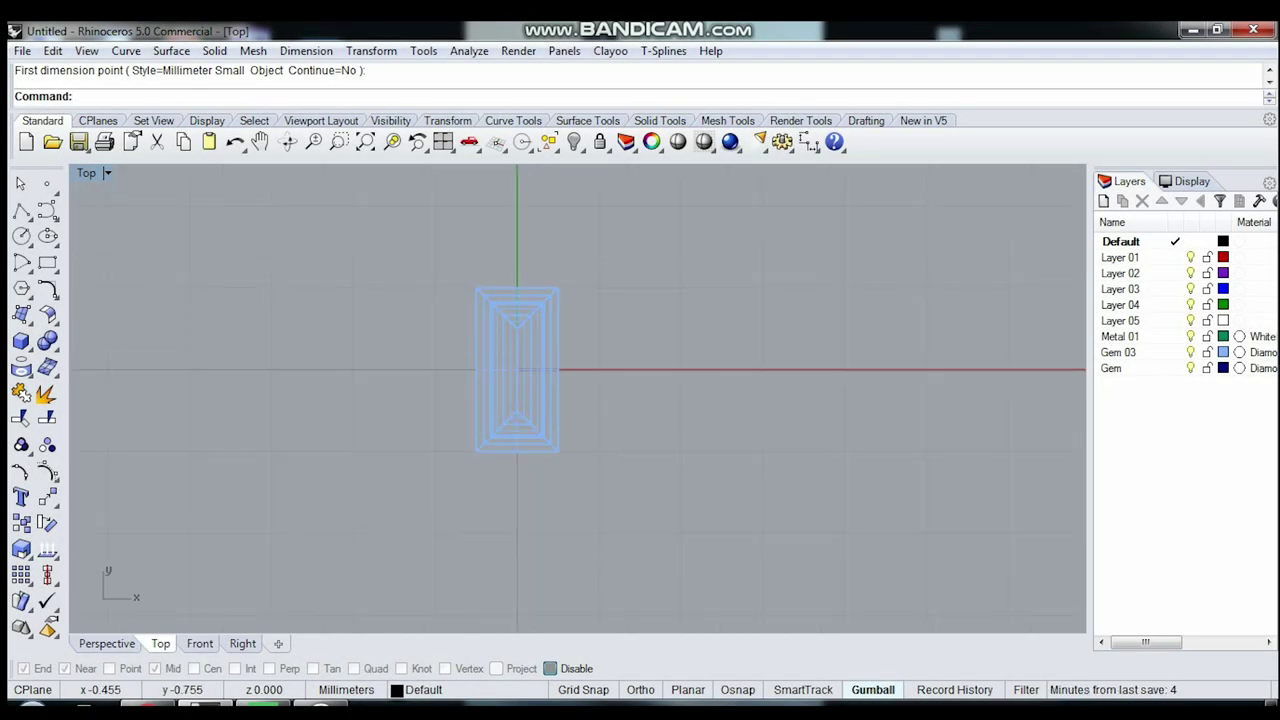
scroll(479, 433, "down", 1)
scroll(479, 433, "down", 1)
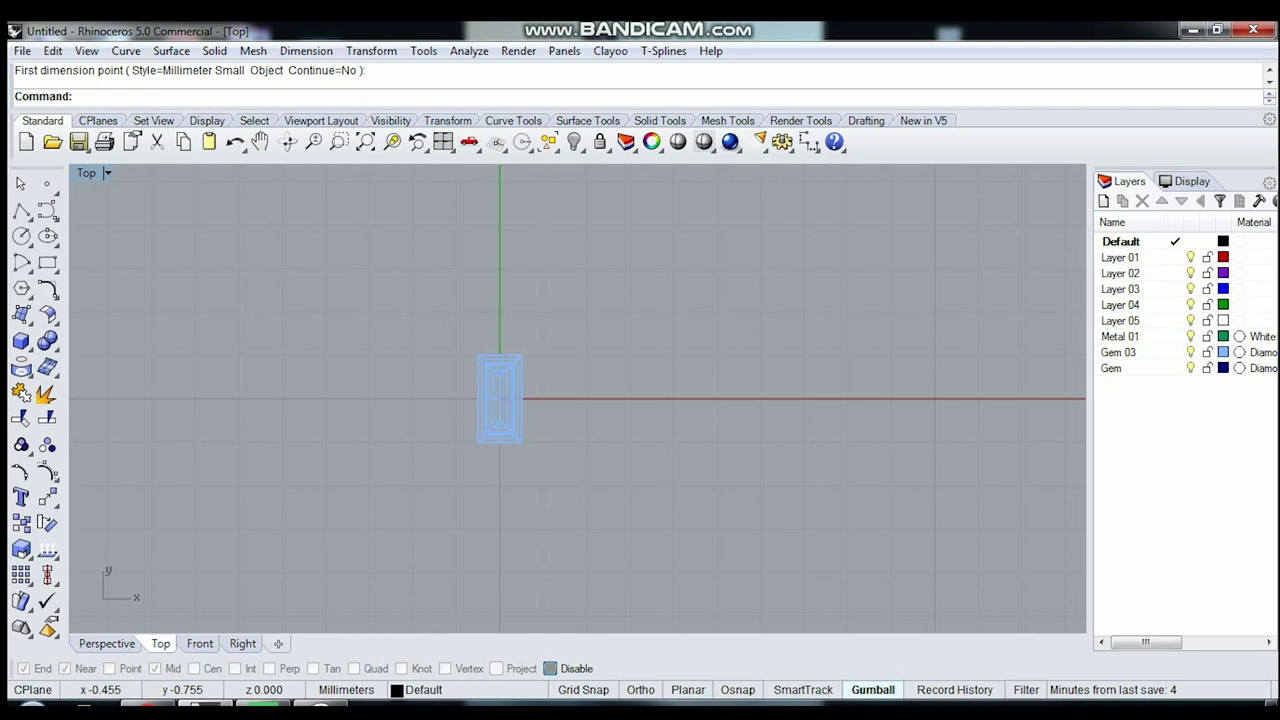
scroll(466, 416, "up", 1)
scroll(466, 416, "up", 1)
scroll(466, 416, "up", 1)
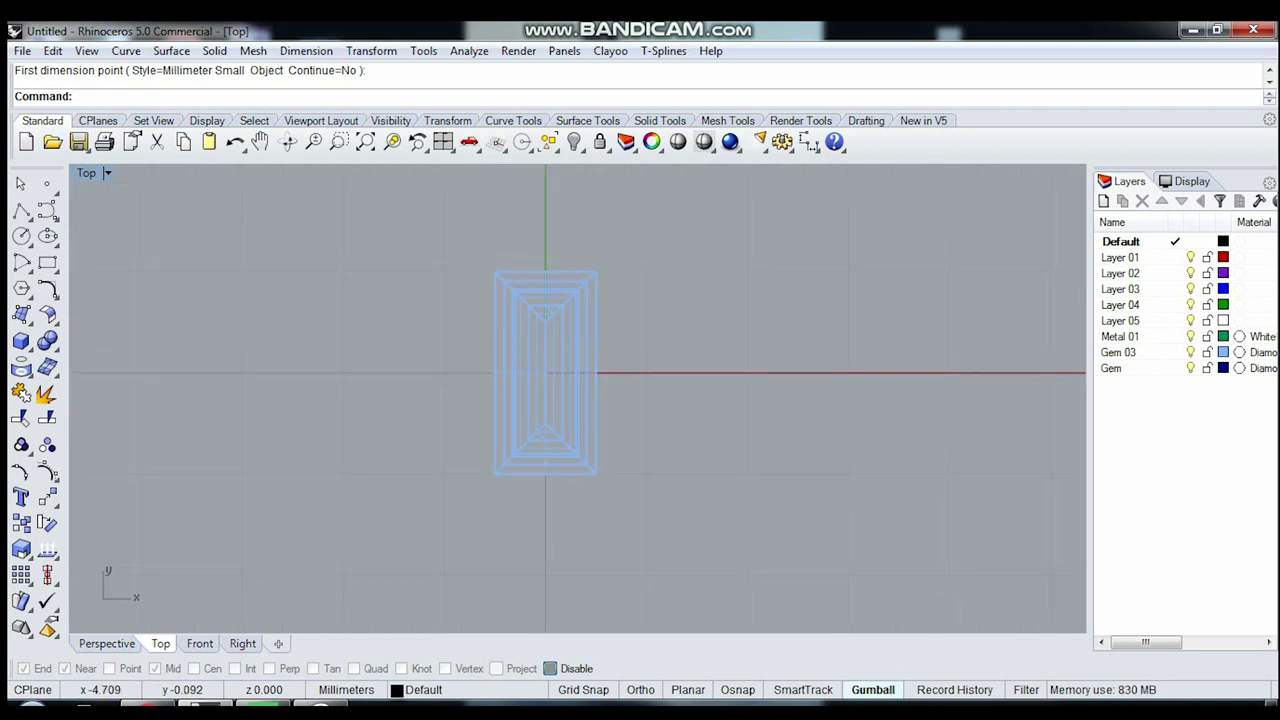
left_click(47, 263)
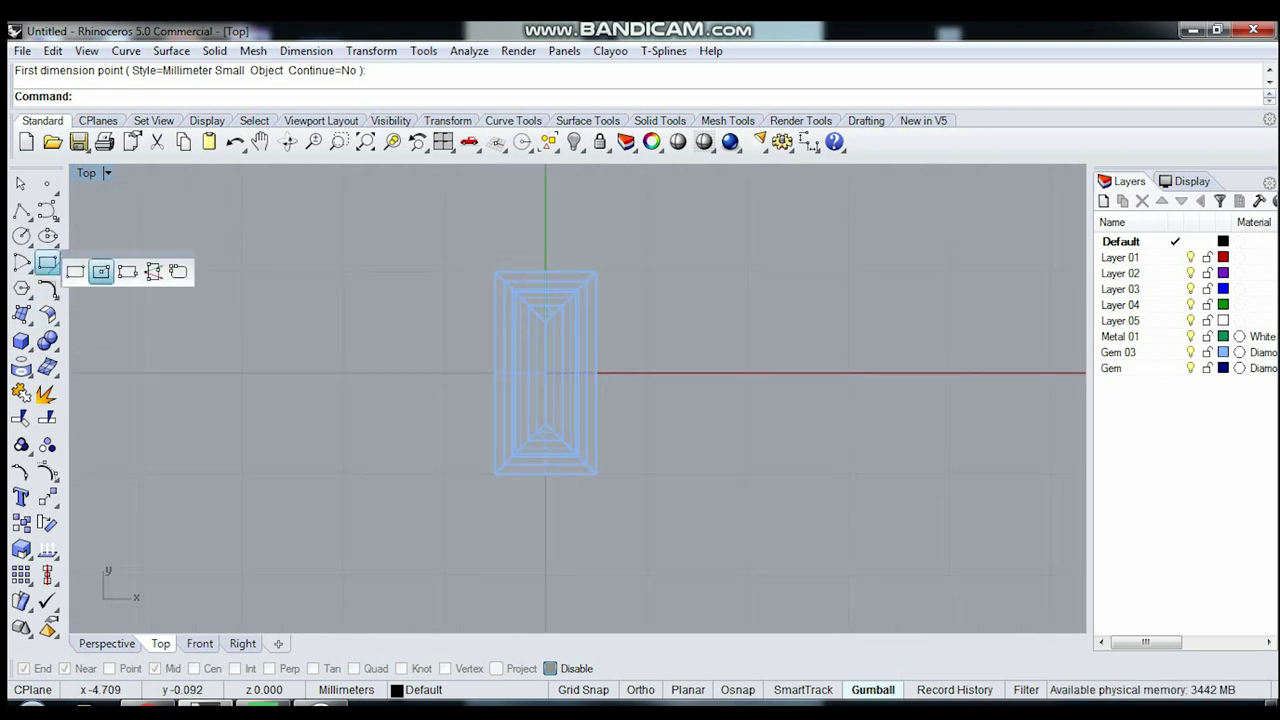
left_click(100, 271)
type("0")
key("Return")
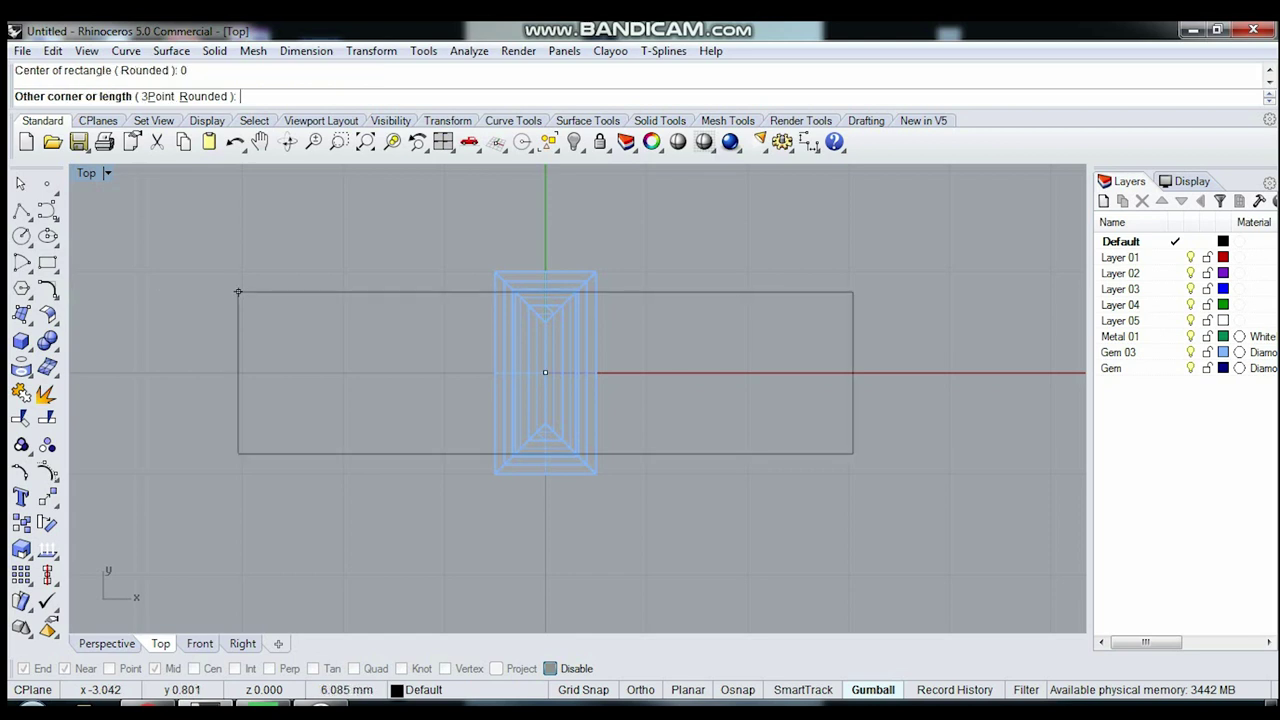
scroll(238, 299, "down", 1)
type("20")
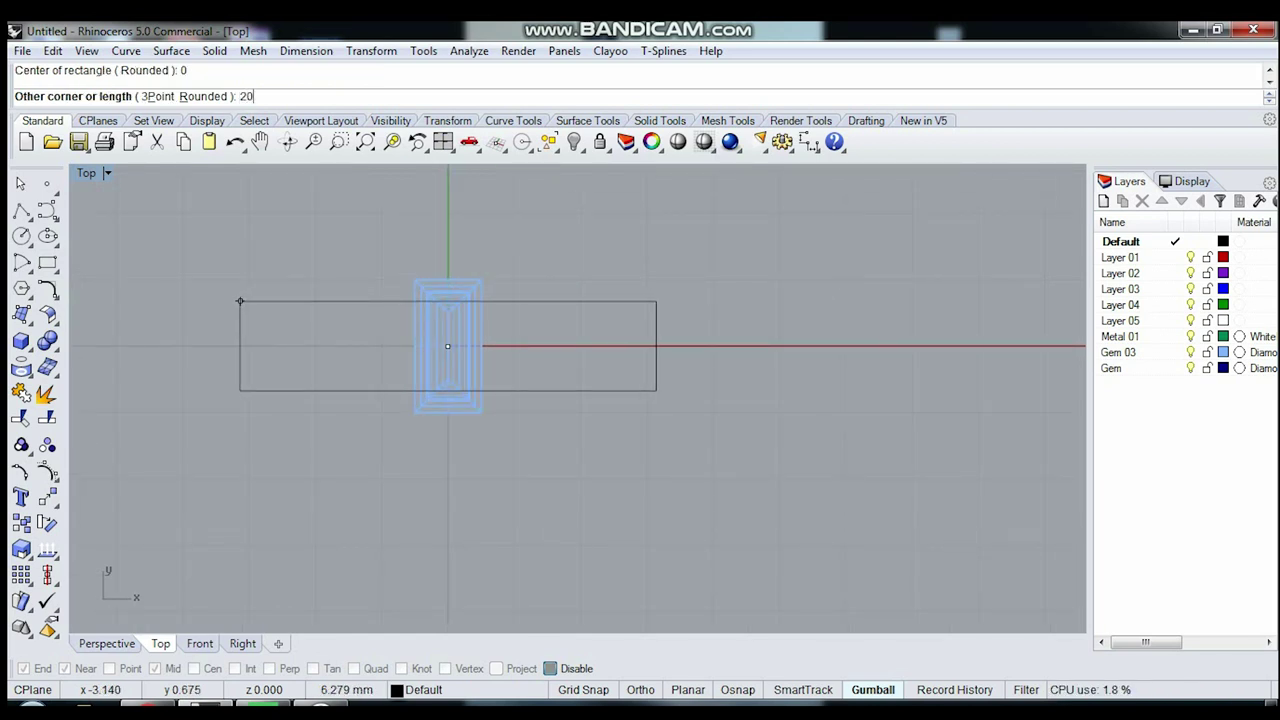
key("Return")
Step: Give the rectangle a 1.8 mm width and select it
scroll(386, 326, "down", 1)
scroll(376, 302, "down", 1)
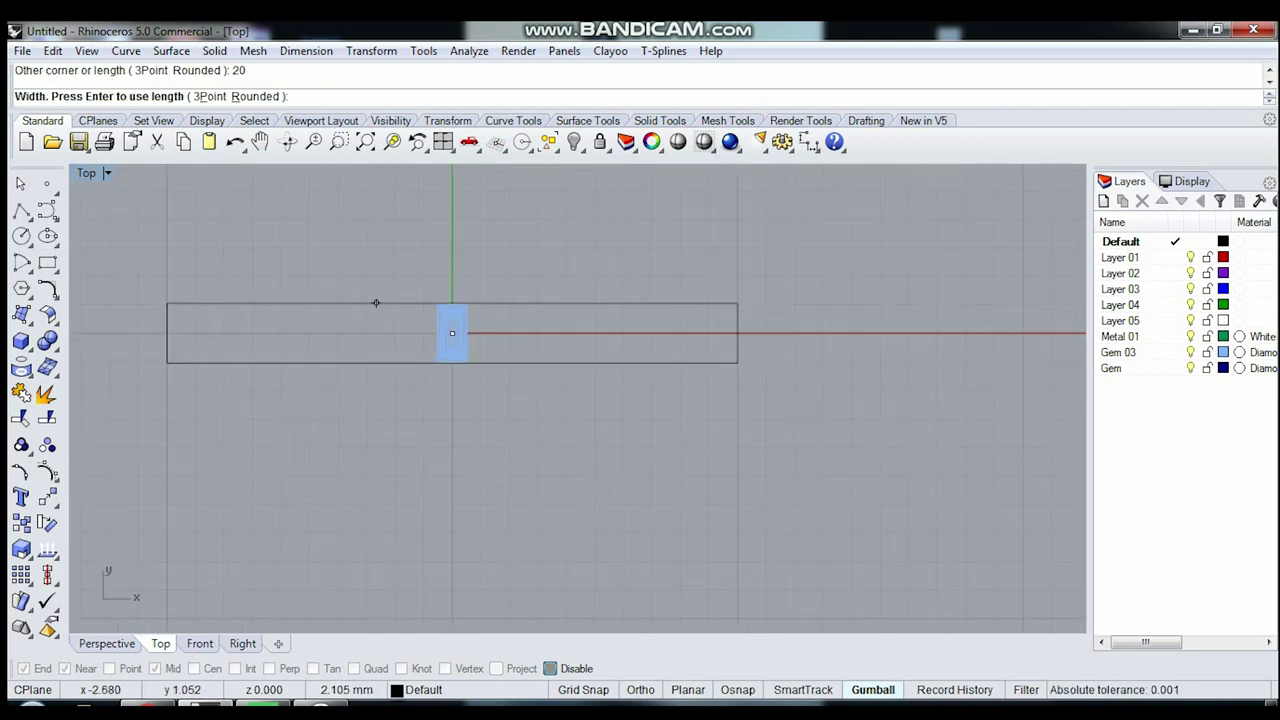
scroll(376, 302, "up", 1)
scroll(383, 307, "up", 1)
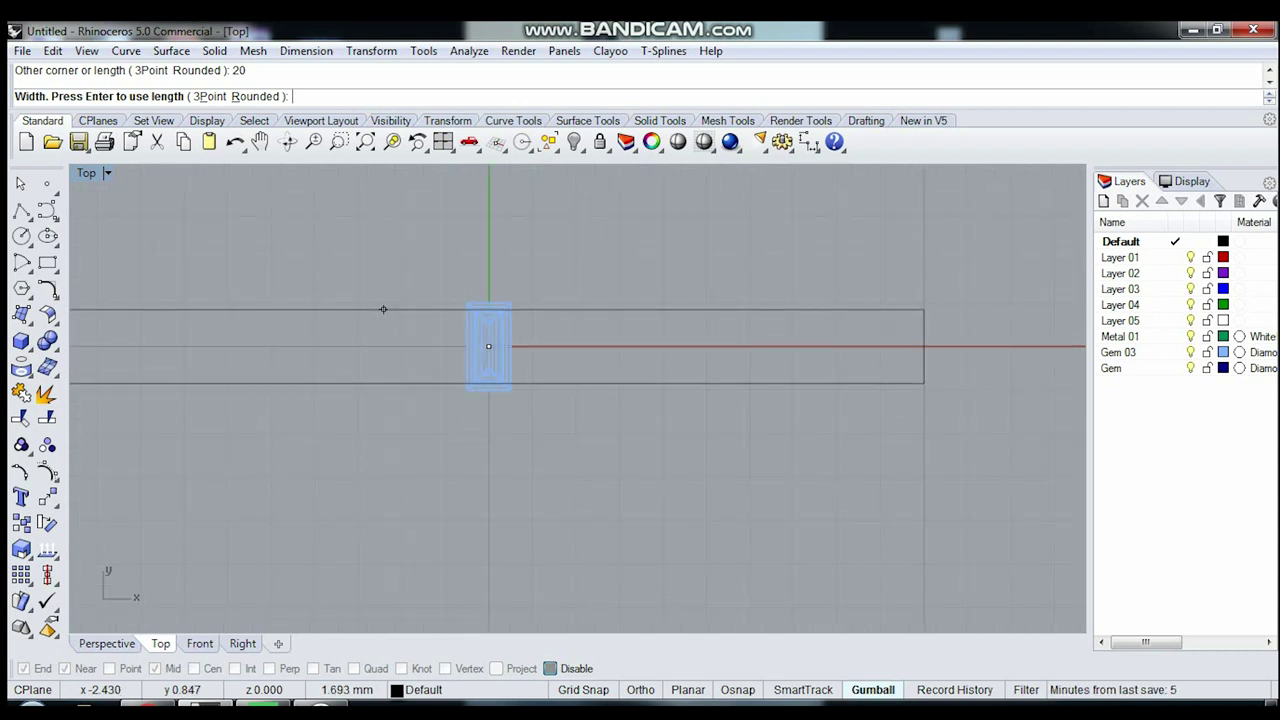
type("1.8")
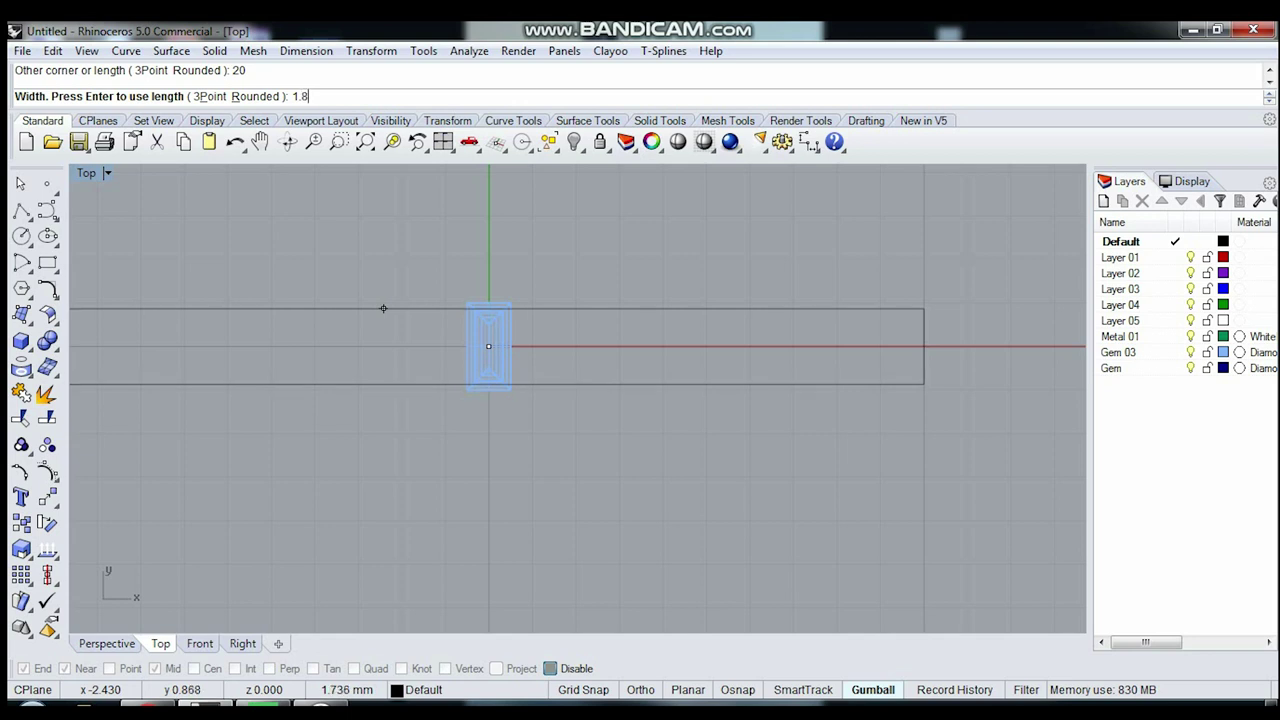
key("Return")
right_click_drag(469, 312, 586, 318)
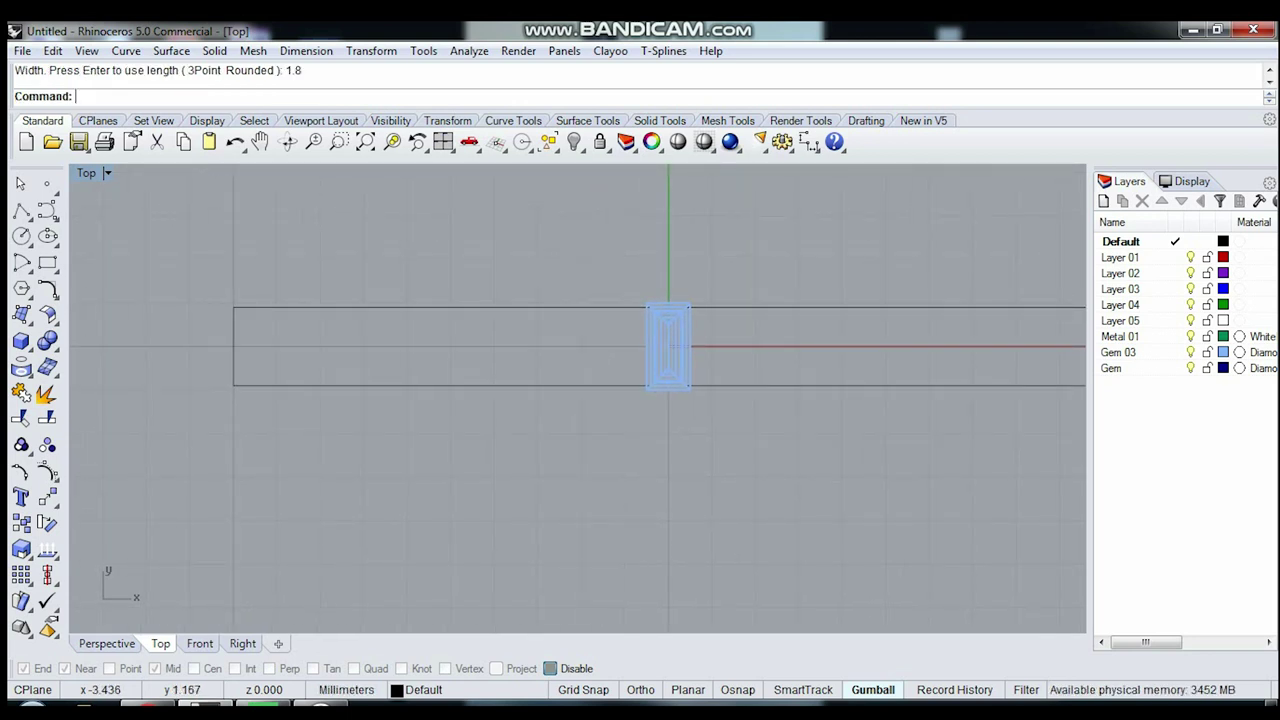
left_click(512, 304)
scroll(458, 334, "down", 2)
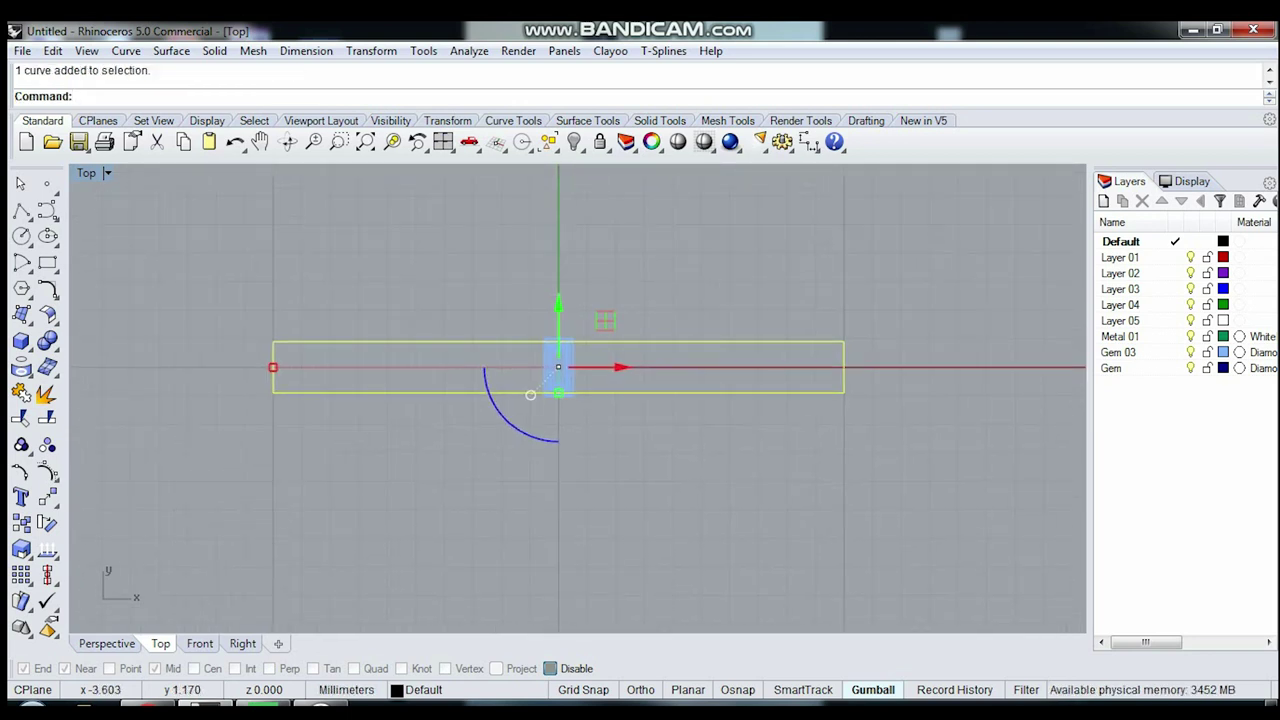
Step: Show the Front view alone at full size and clear the selection
key("ctrl+m")
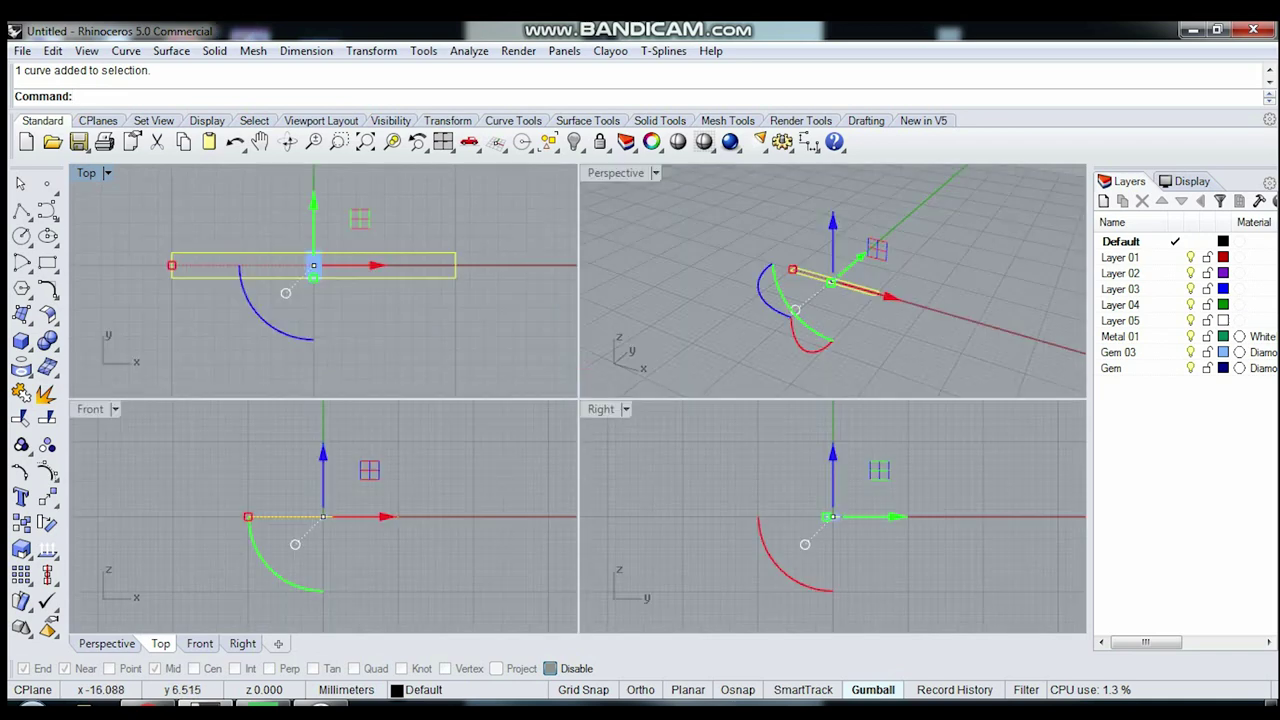
left_click(115, 409)
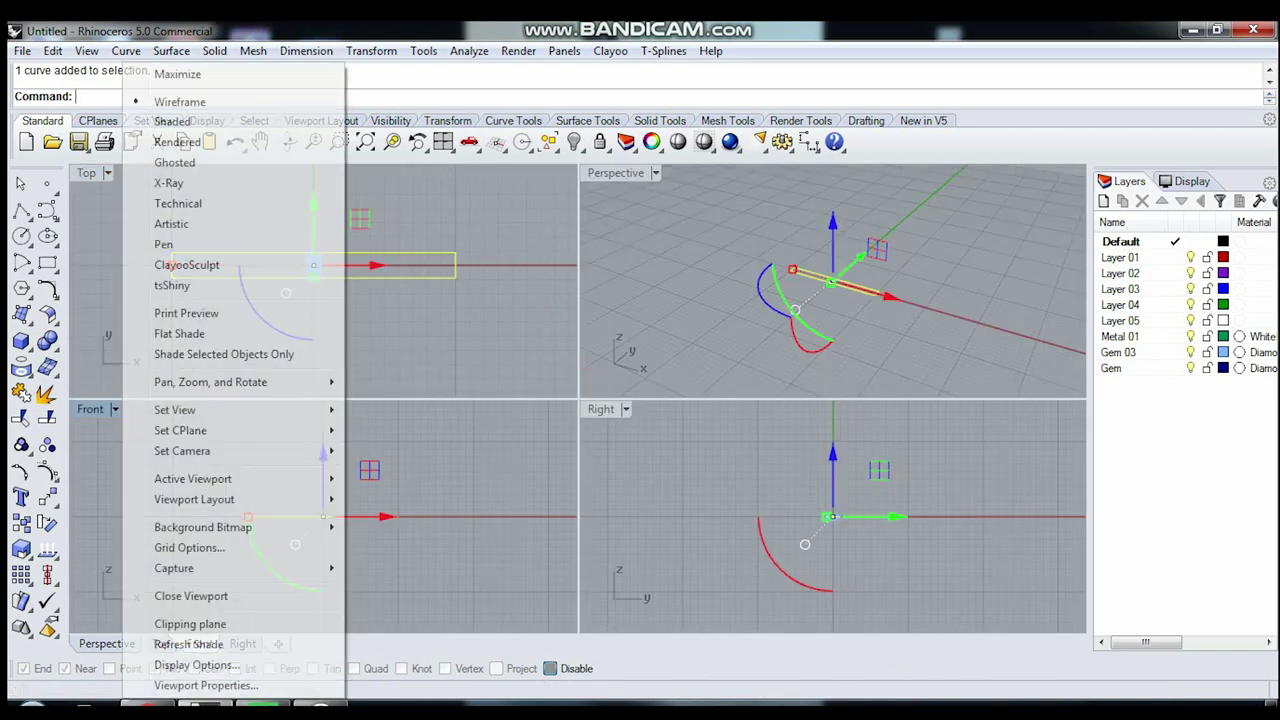
left_click(200, 489)
scroll(400, 400, "up", 3)
scroll(400, 400, "up", 2)
scroll(380, 410, "up", 1)
key("Escape")
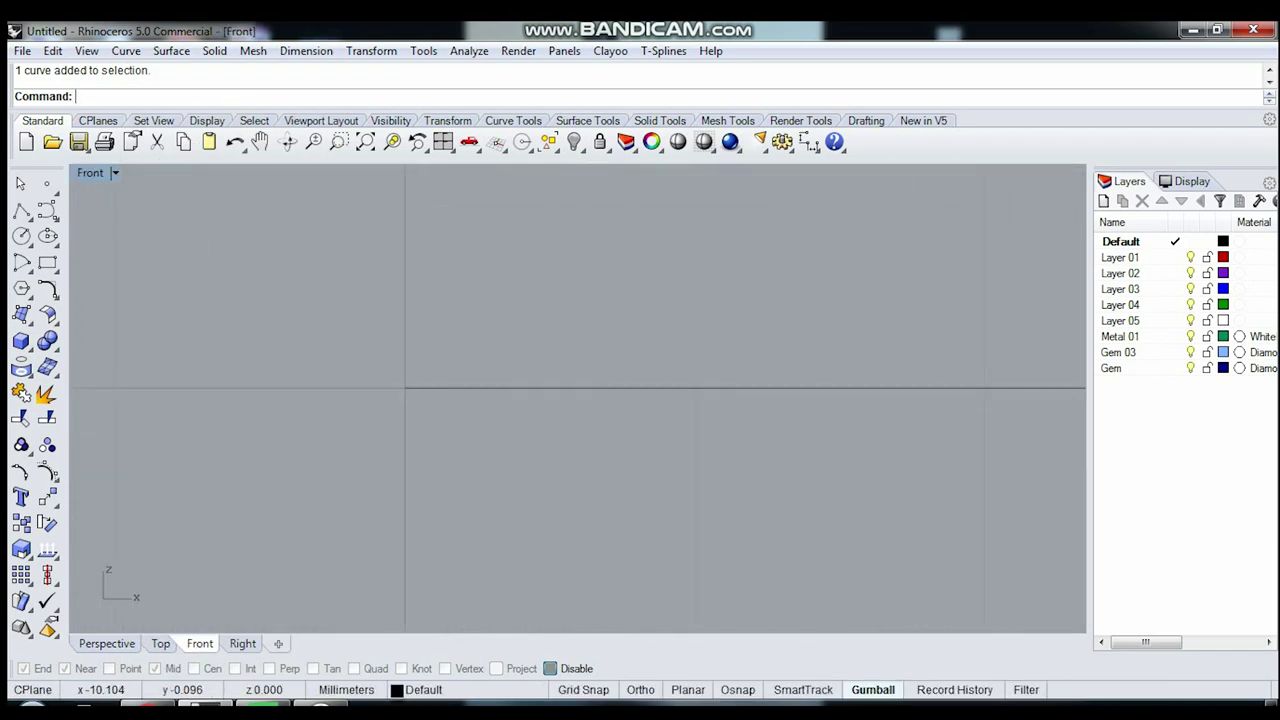
Step: With projected object snapping on, draw a 2 mm vertical line from the line's end
key("F3")
left_click(496, 668)
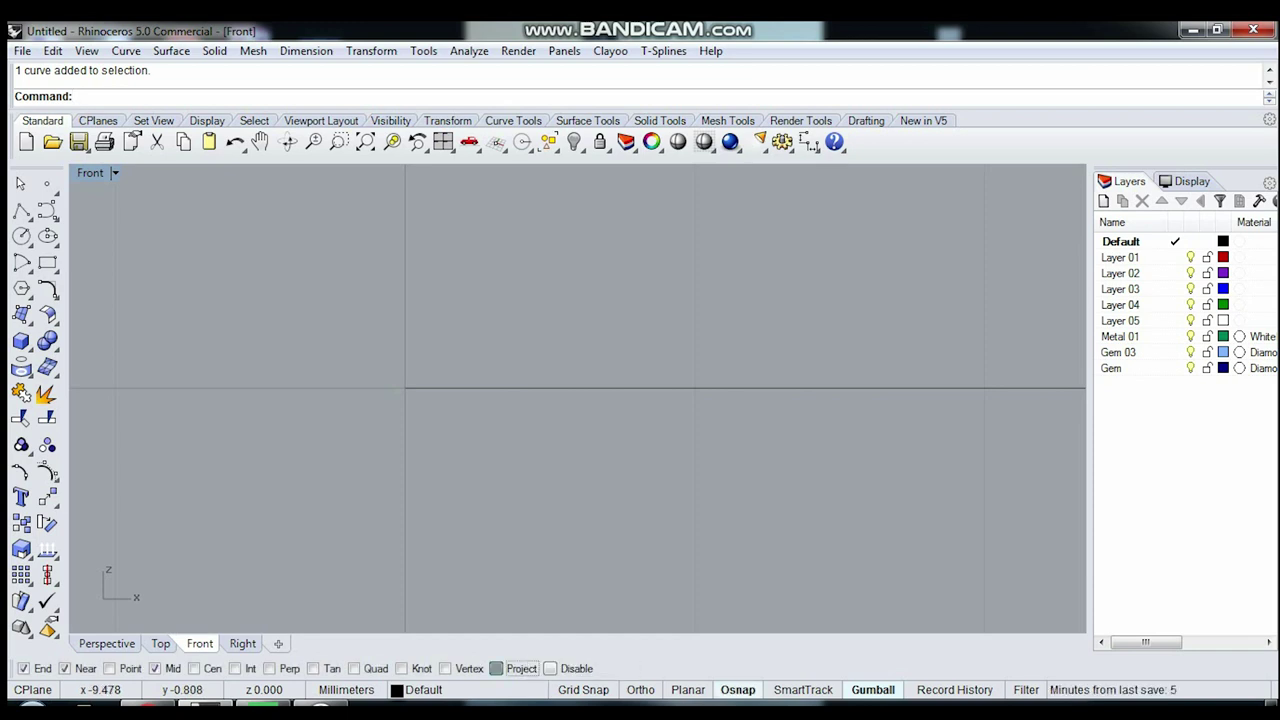
left_click(21, 210)
scroll(475, 375, "down", 1)
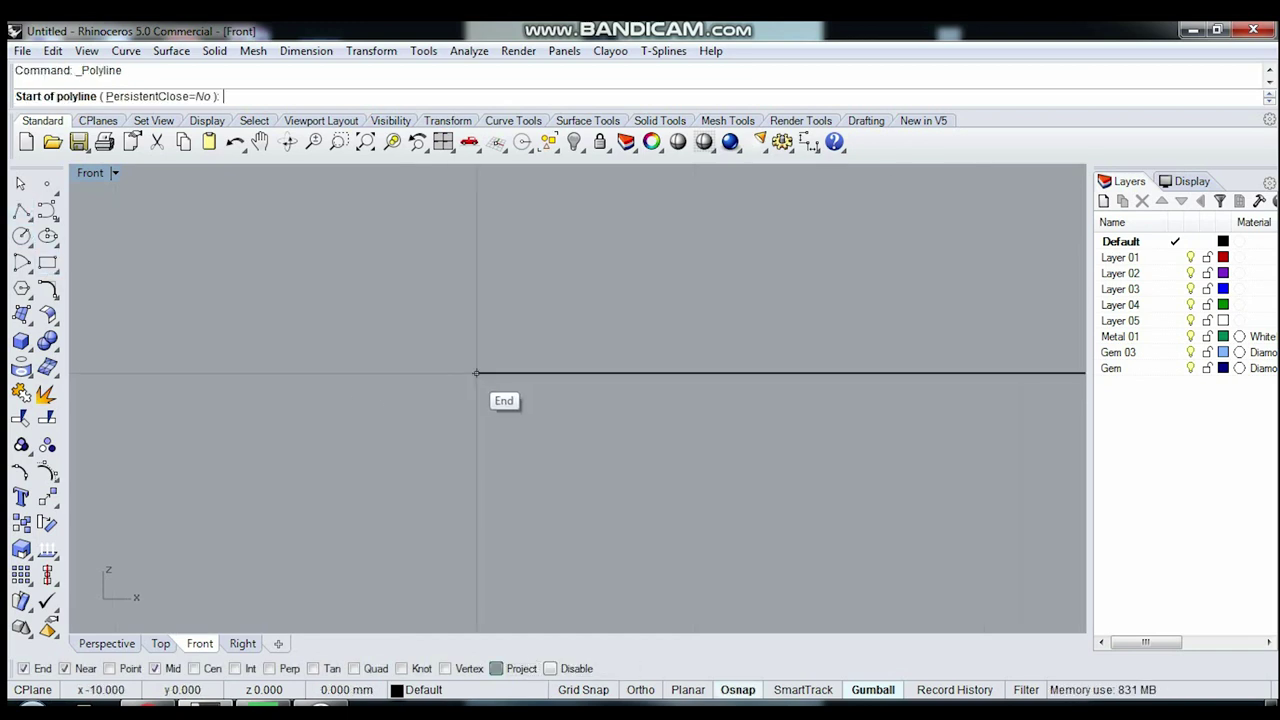
left_click(468, 362)
key("F8")
scroll(414, 412, "down", 2)
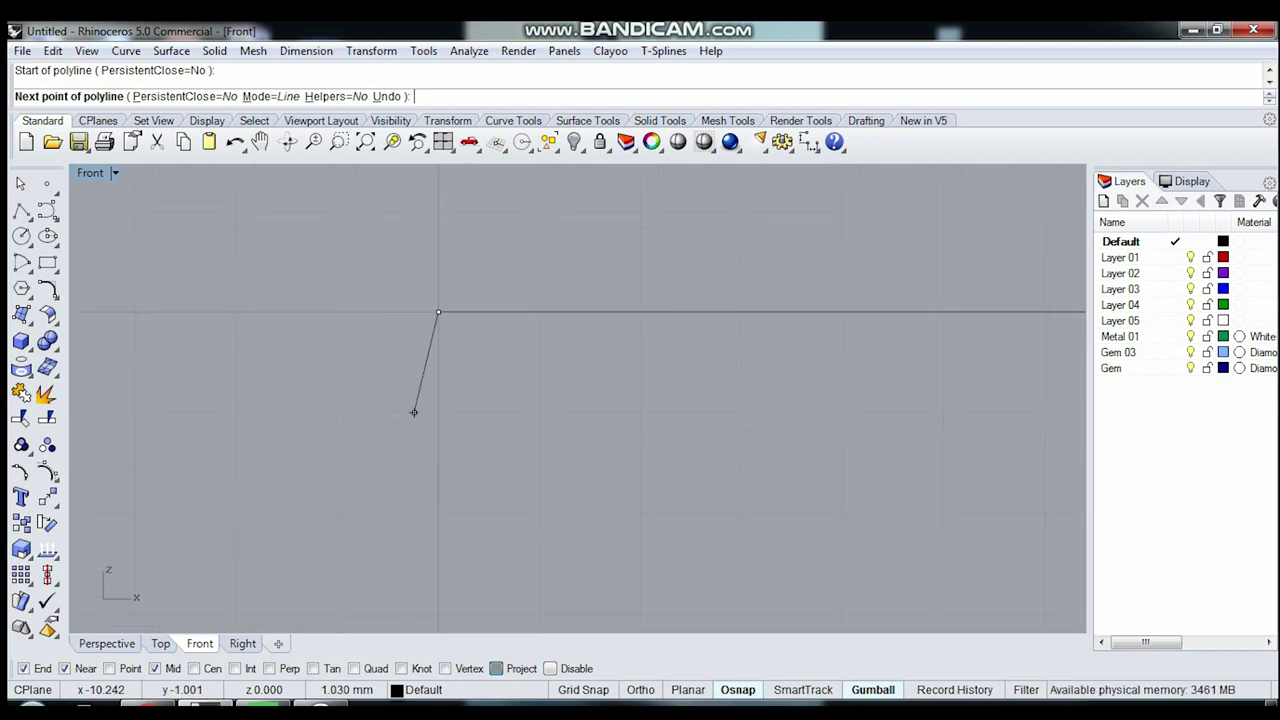
type("2")
key("Return")
key("F8")
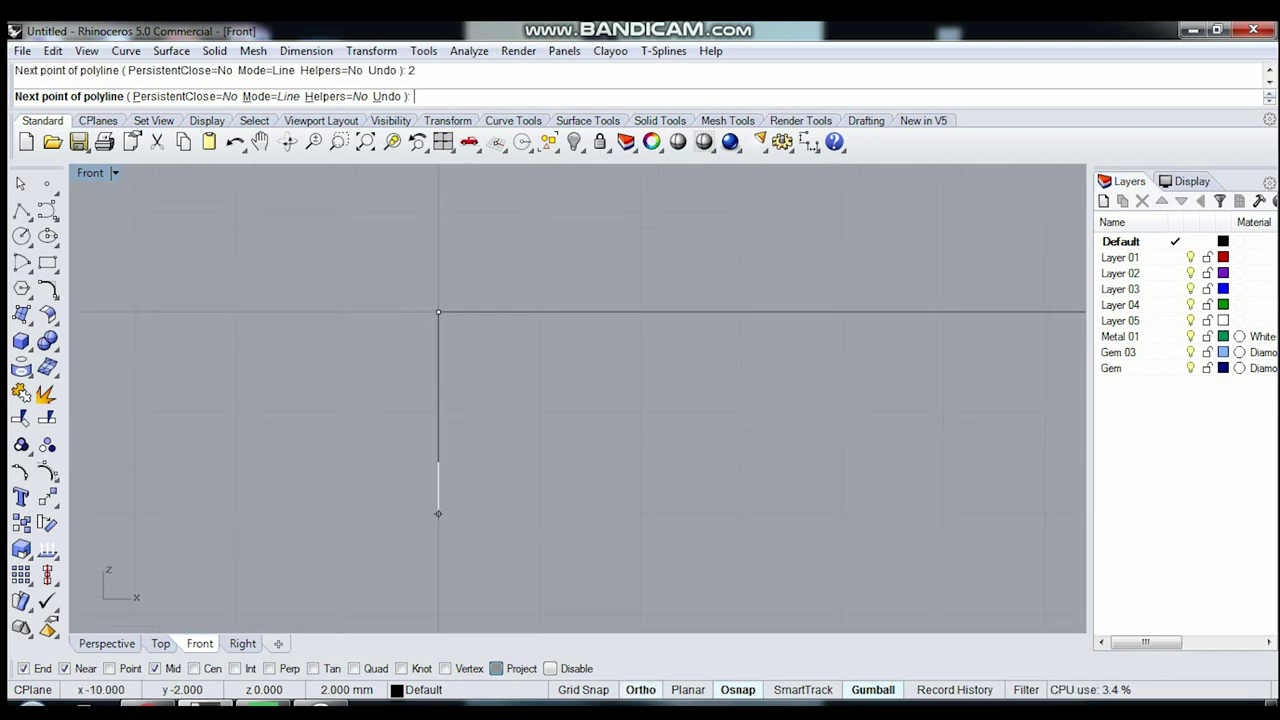
left_click(438, 514)
key("Return")
Step: Move the vertical line up 1 mm, then down 0.5 mm
left_click(430, 480)
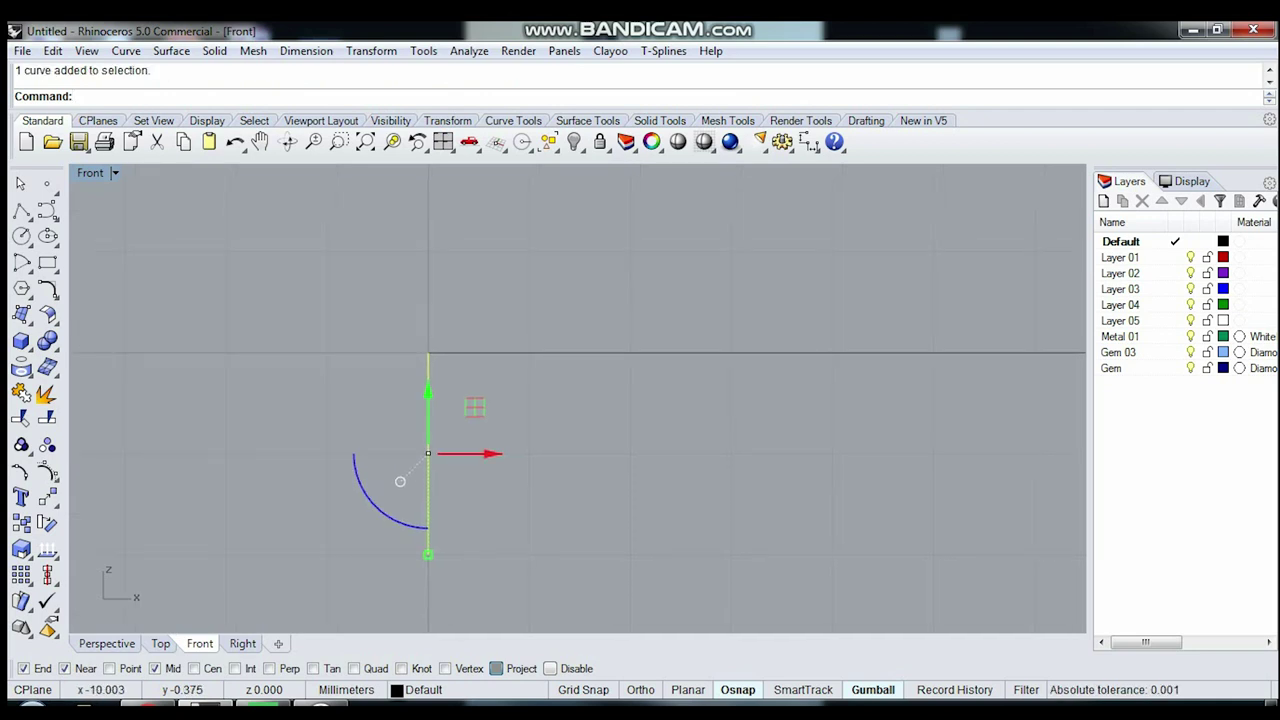
left_click(428, 392)
key("Return")
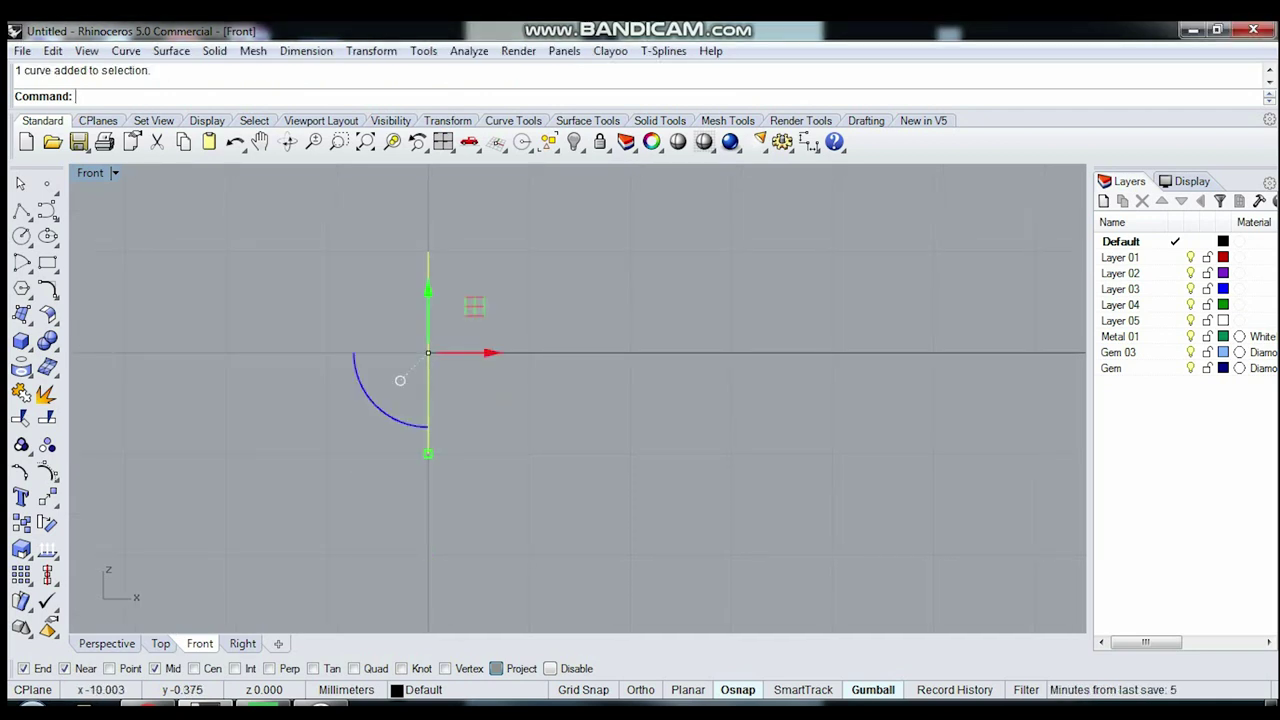
left_click(428, 290)
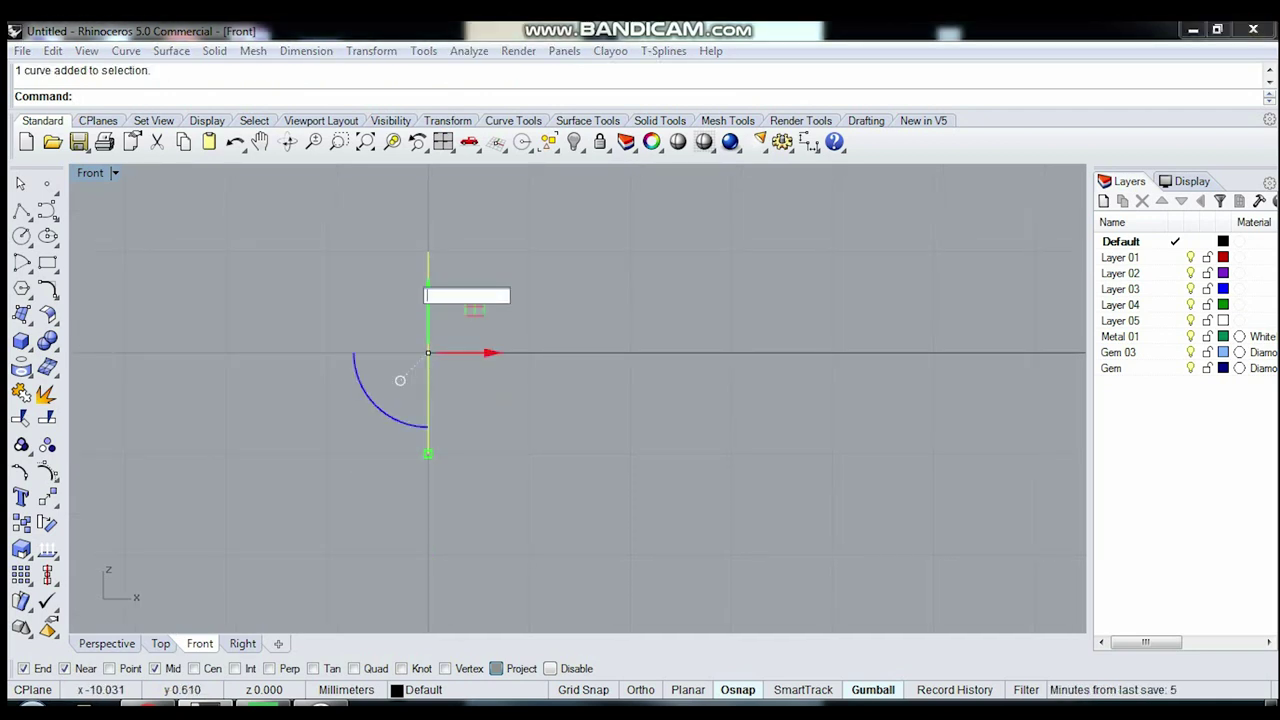
type("-.5")
key("Return")
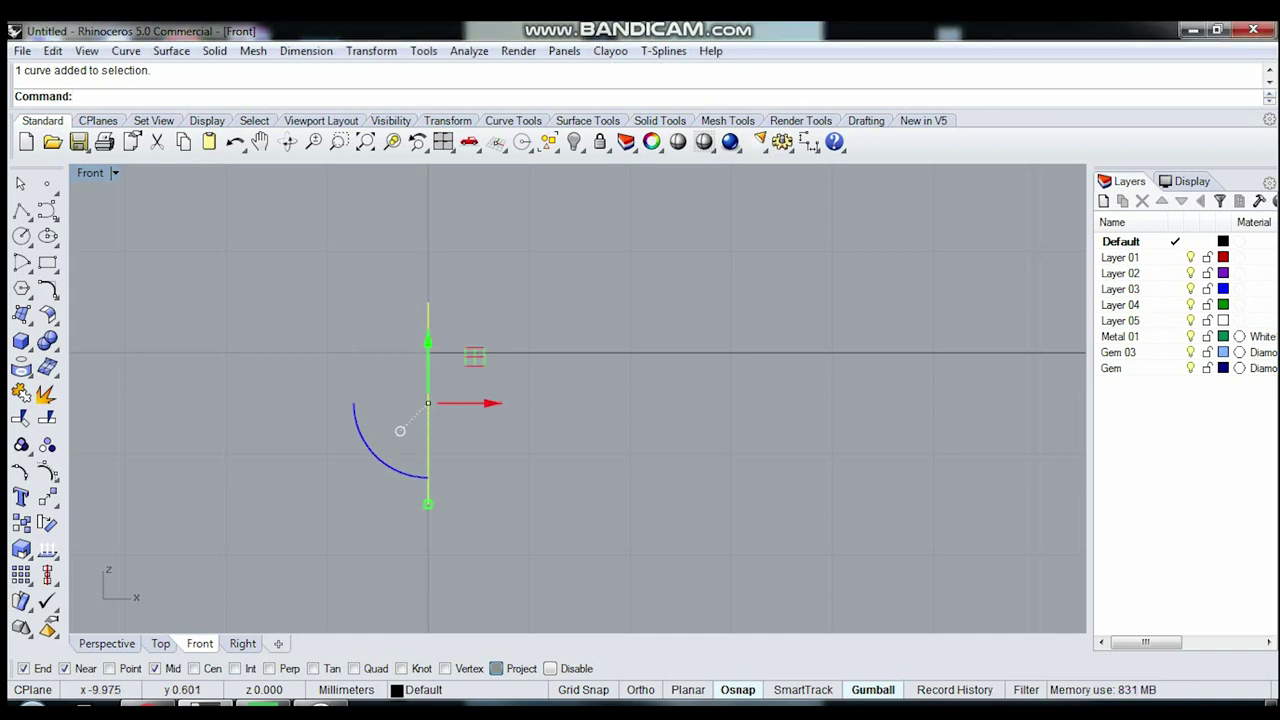
Step: Restore the vertical line and move it 1 mm right along X
key("Delete")
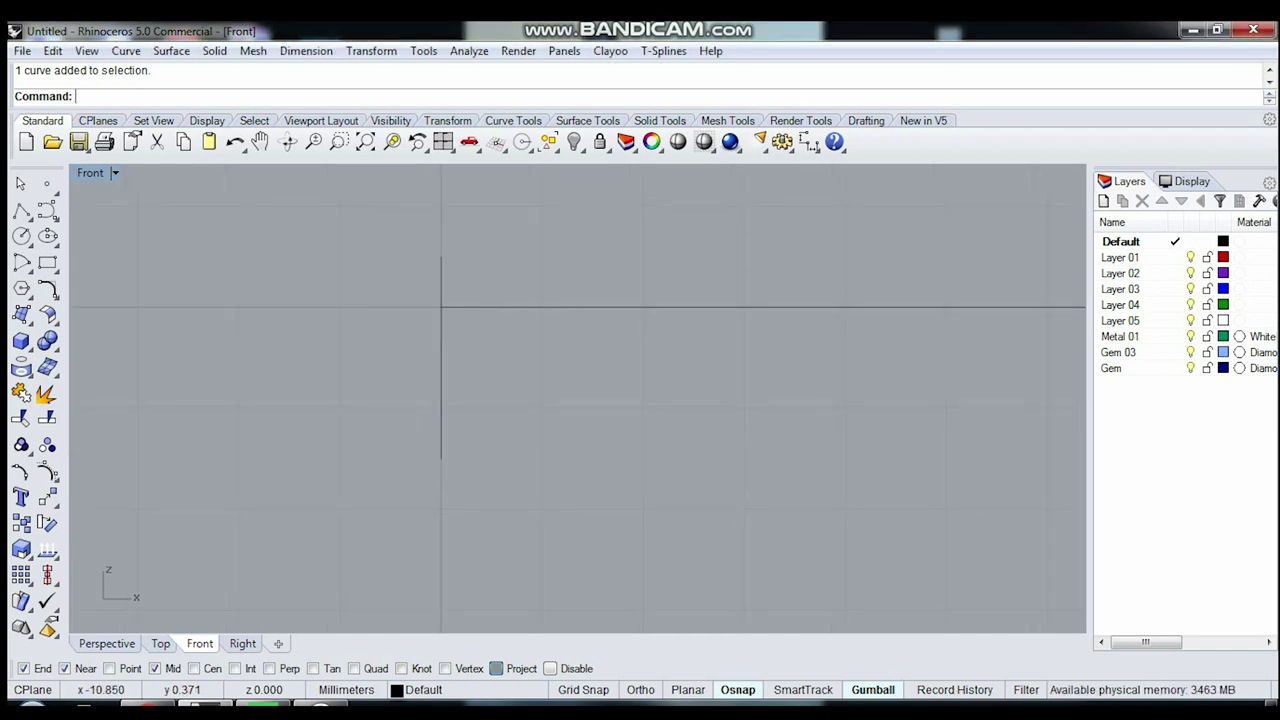
key("ctrl+z")
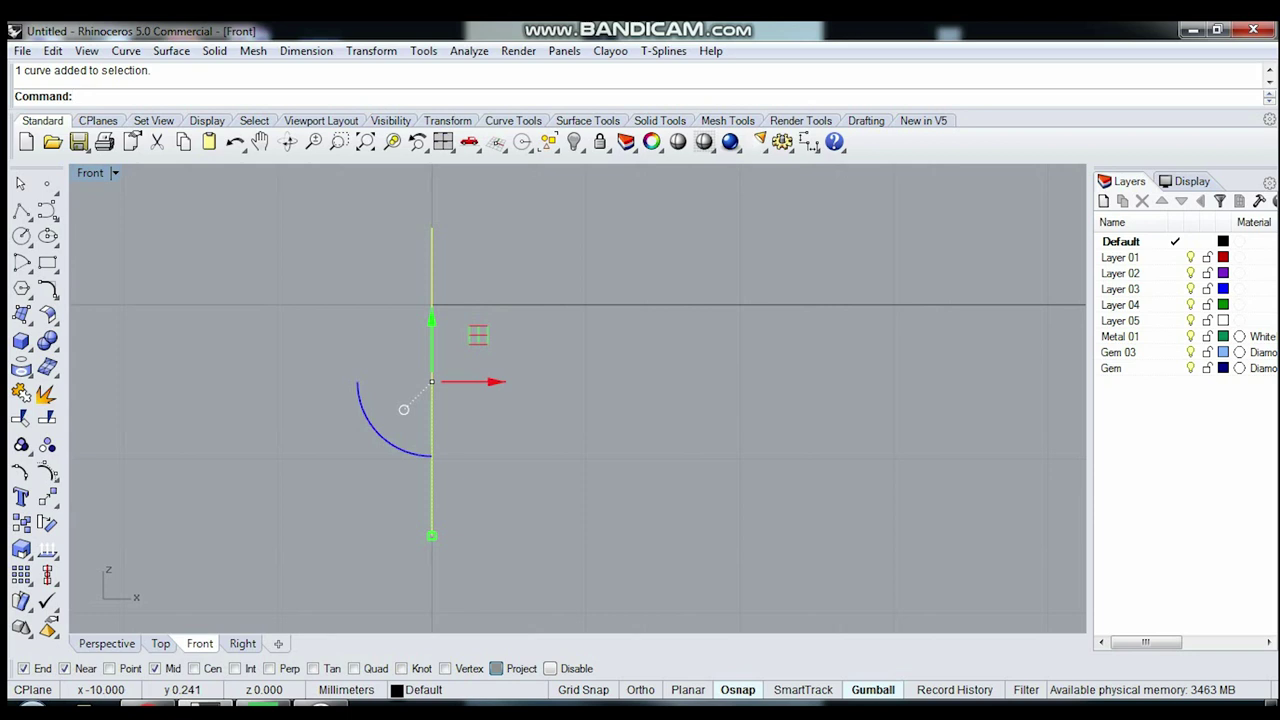
left_click(490, 381)
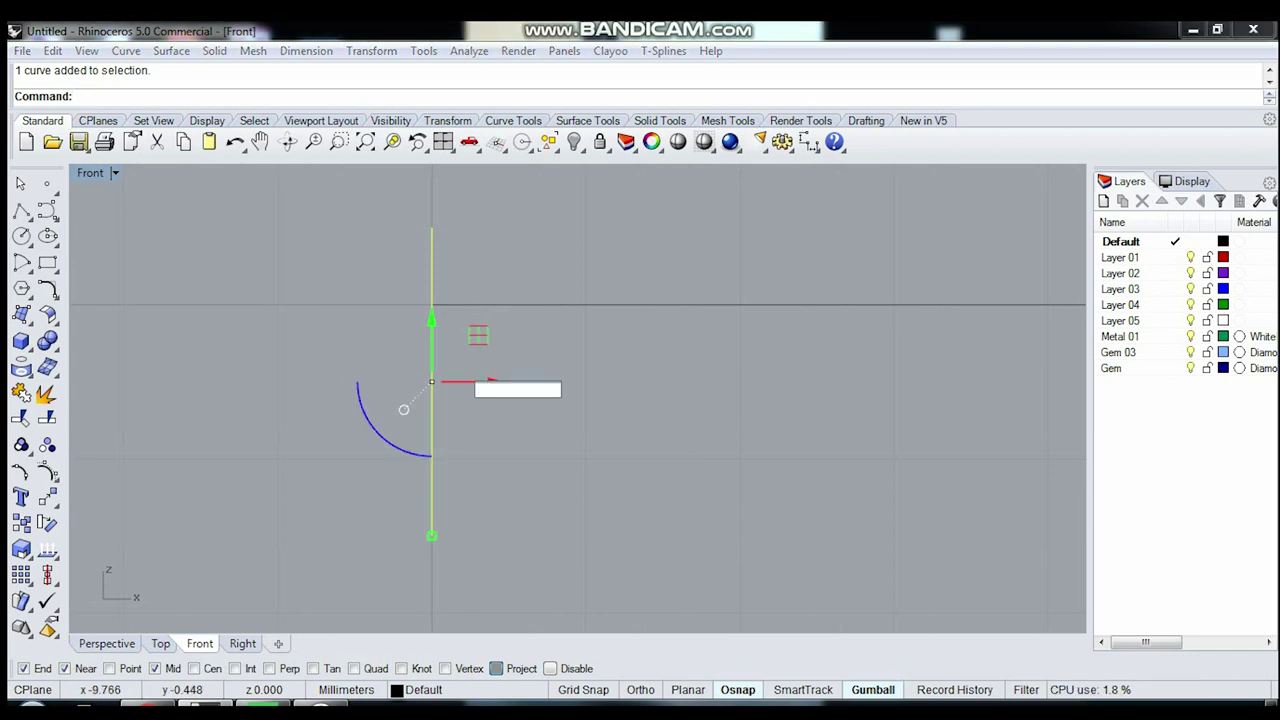
type("1")
key("Return")
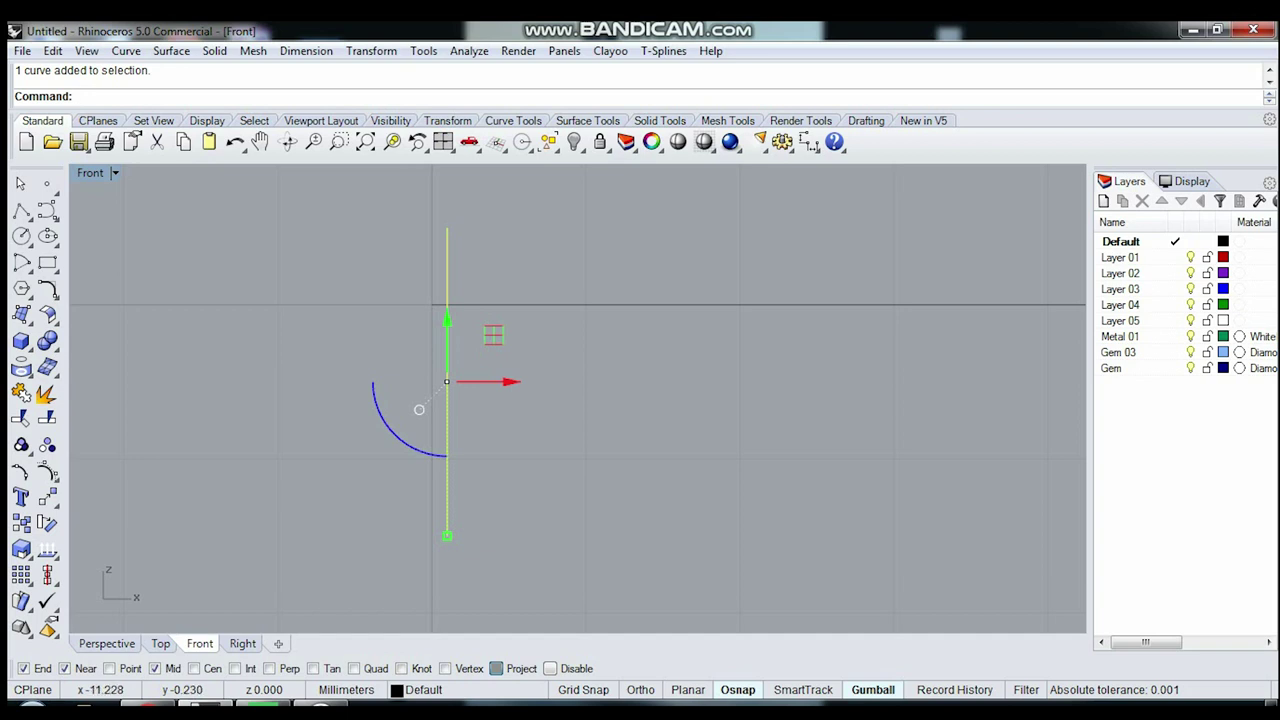
Step: Offset the vertical line 1 mm to the left
type("Of")
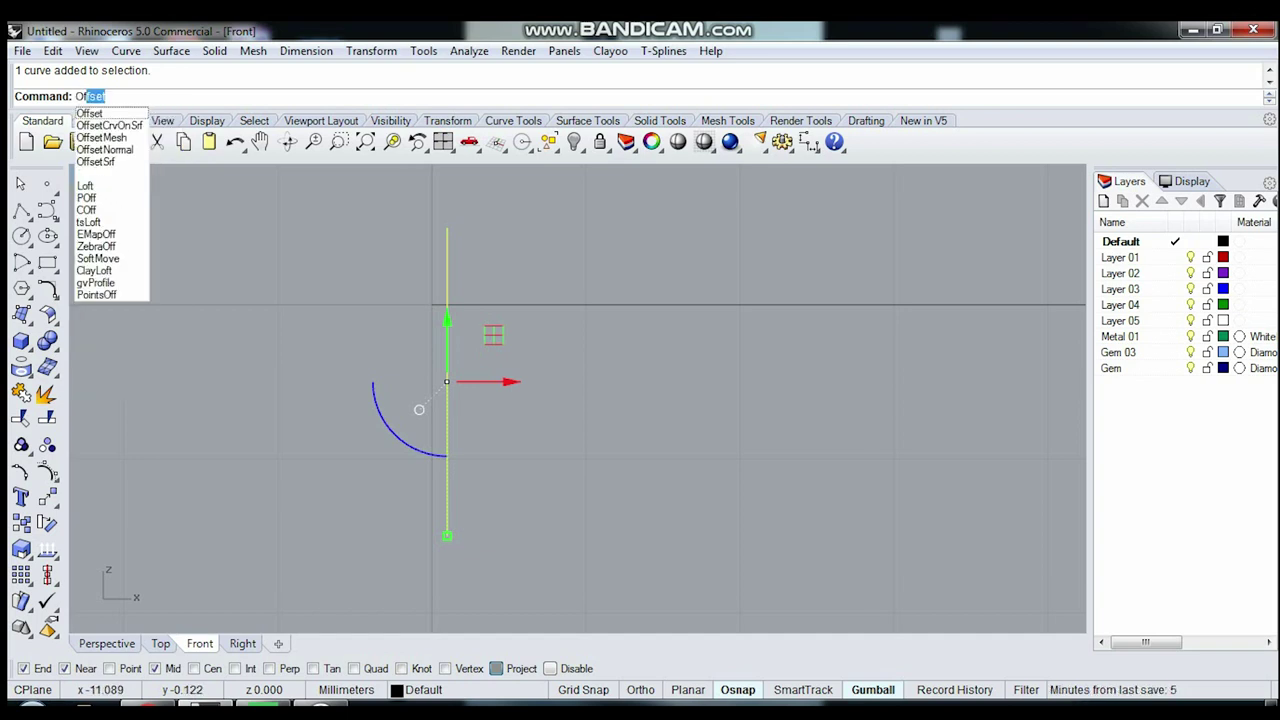
key("Return")
type("1")
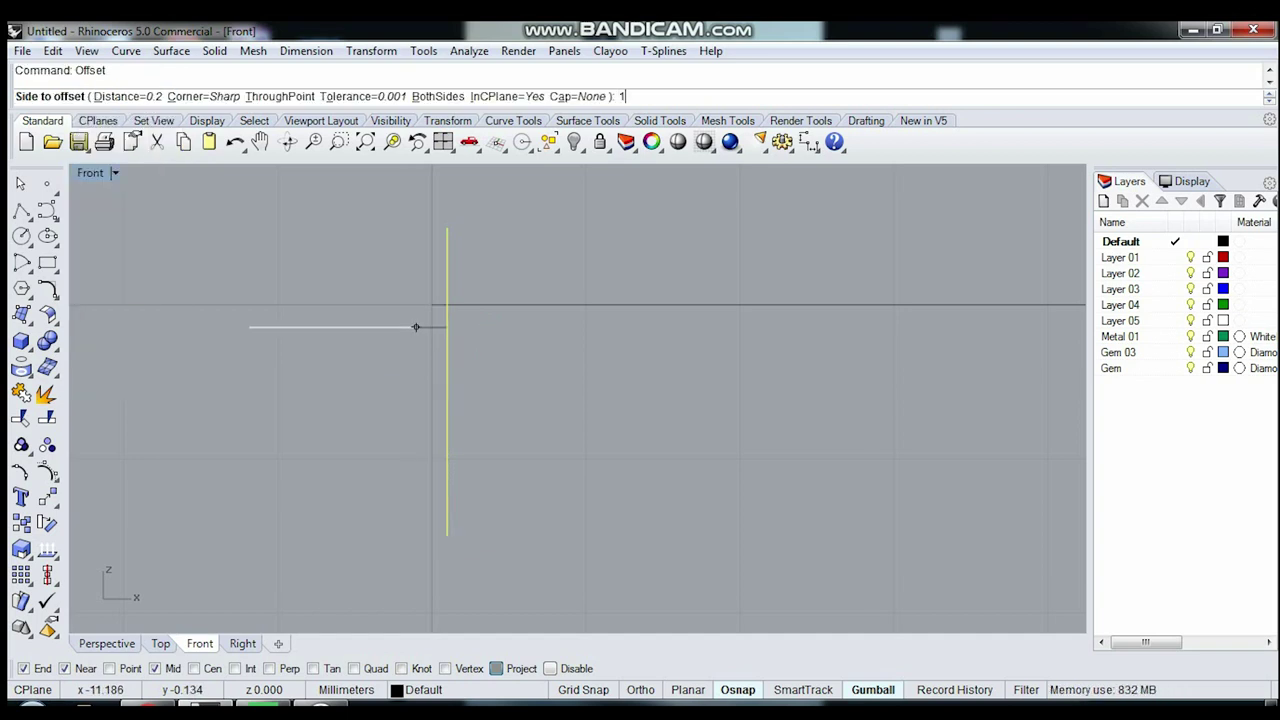
key("Return")
left_click(293, 325)
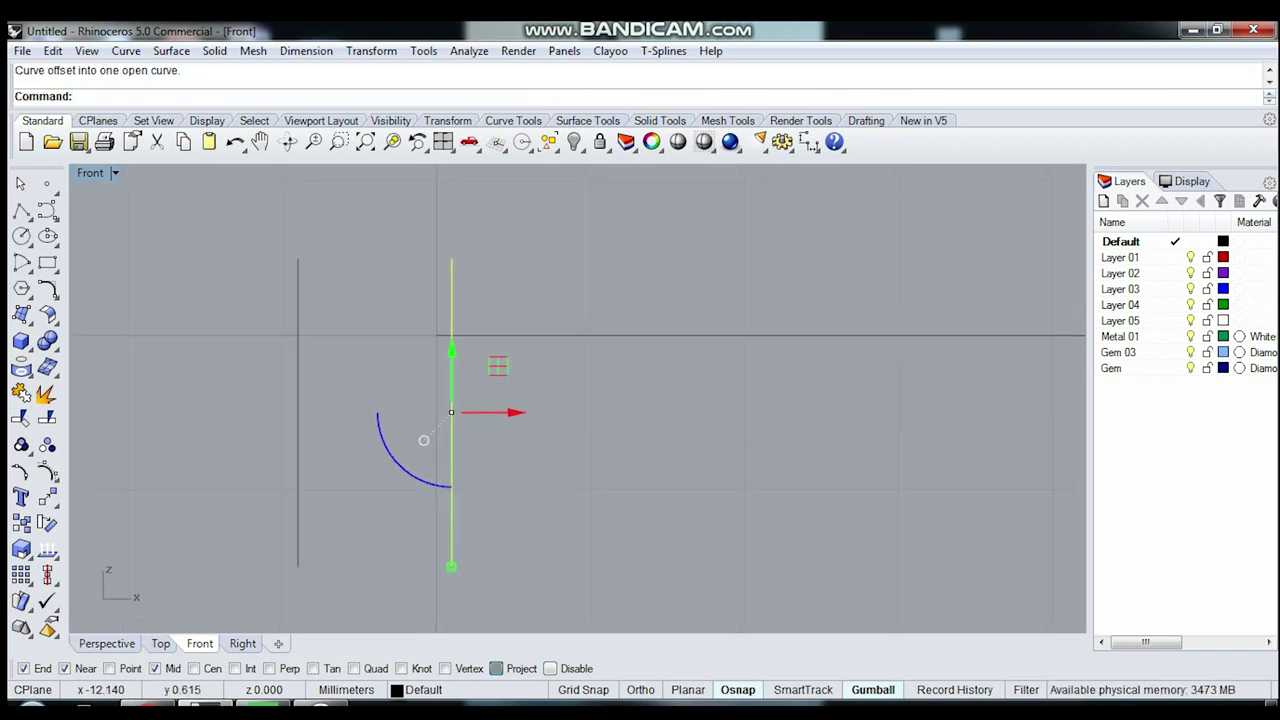
Step: Draw bottom and top segments connecting the two vertical lines
left_click(21, 210)
left_click(451, 566)
left_click(297, 566)
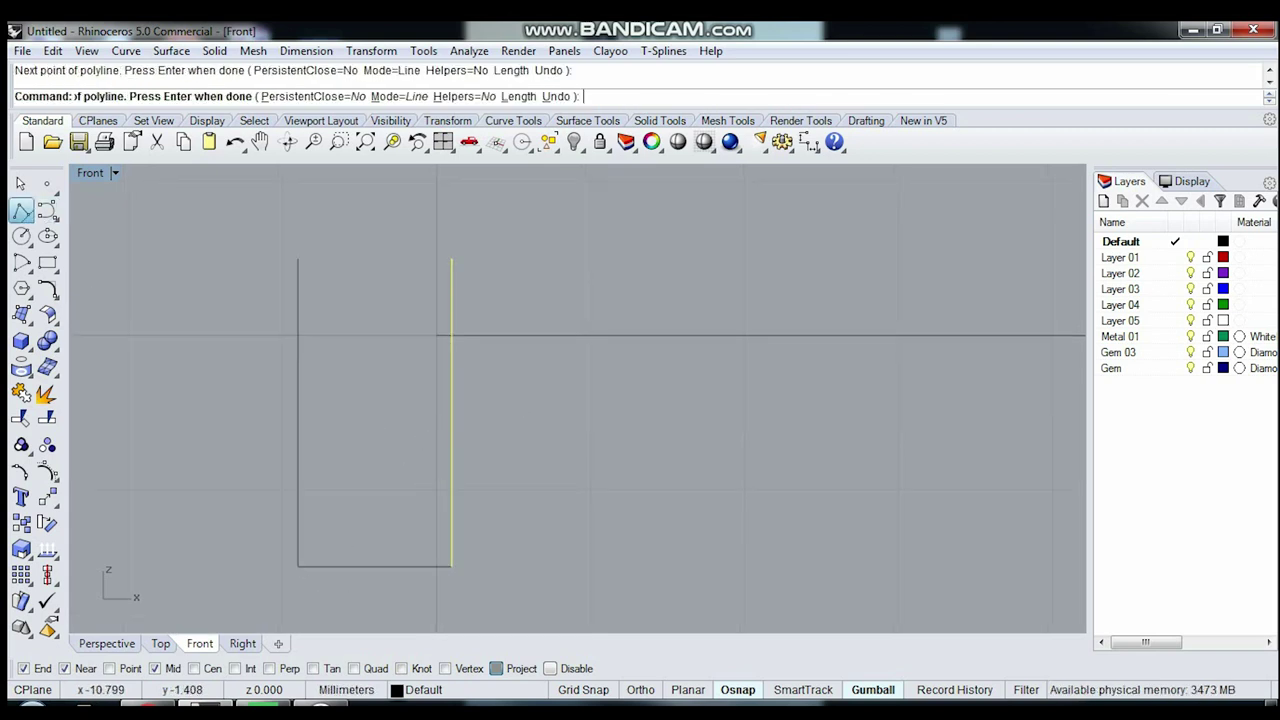
key("Return")
key("Return")
left_click(297, 260)
left_click(451, 260)
key("Return")
key("Return")
Step: Draw an angled notch polyline into the right vertical line
scroll(451, 300, "up", 1)
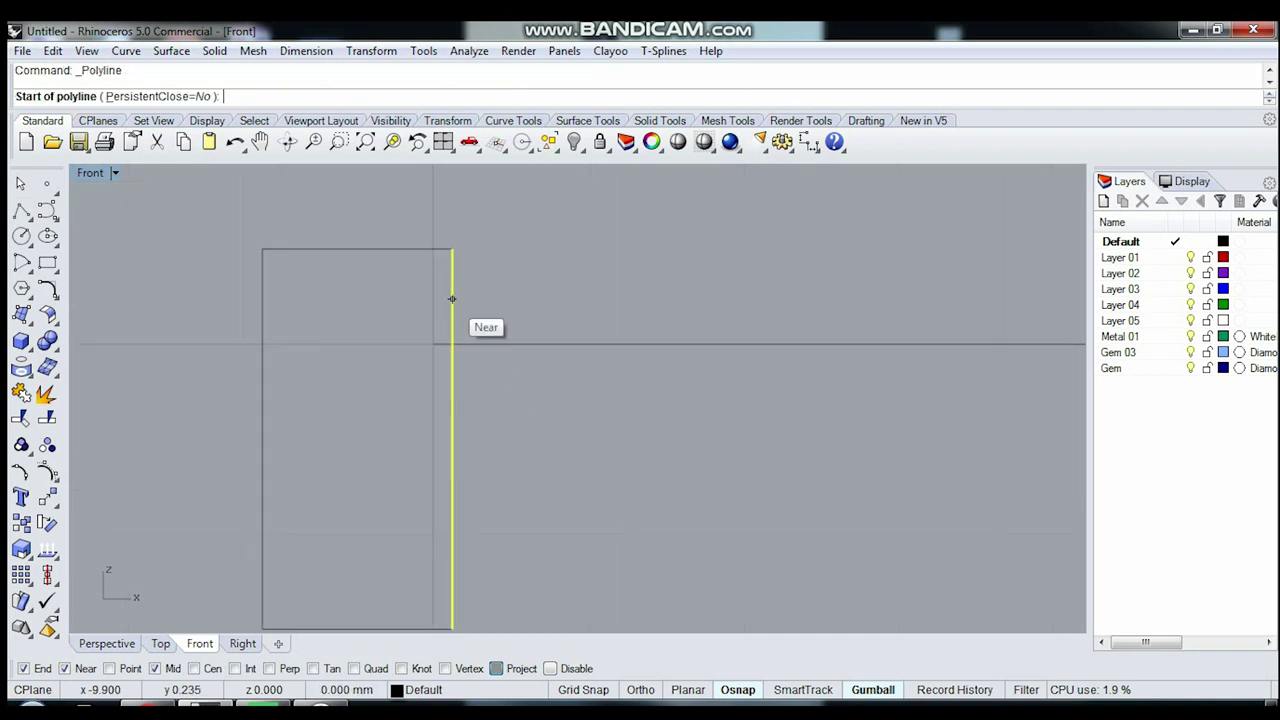
scroll(453, 300, "up", 2)
left_click(453, 302)
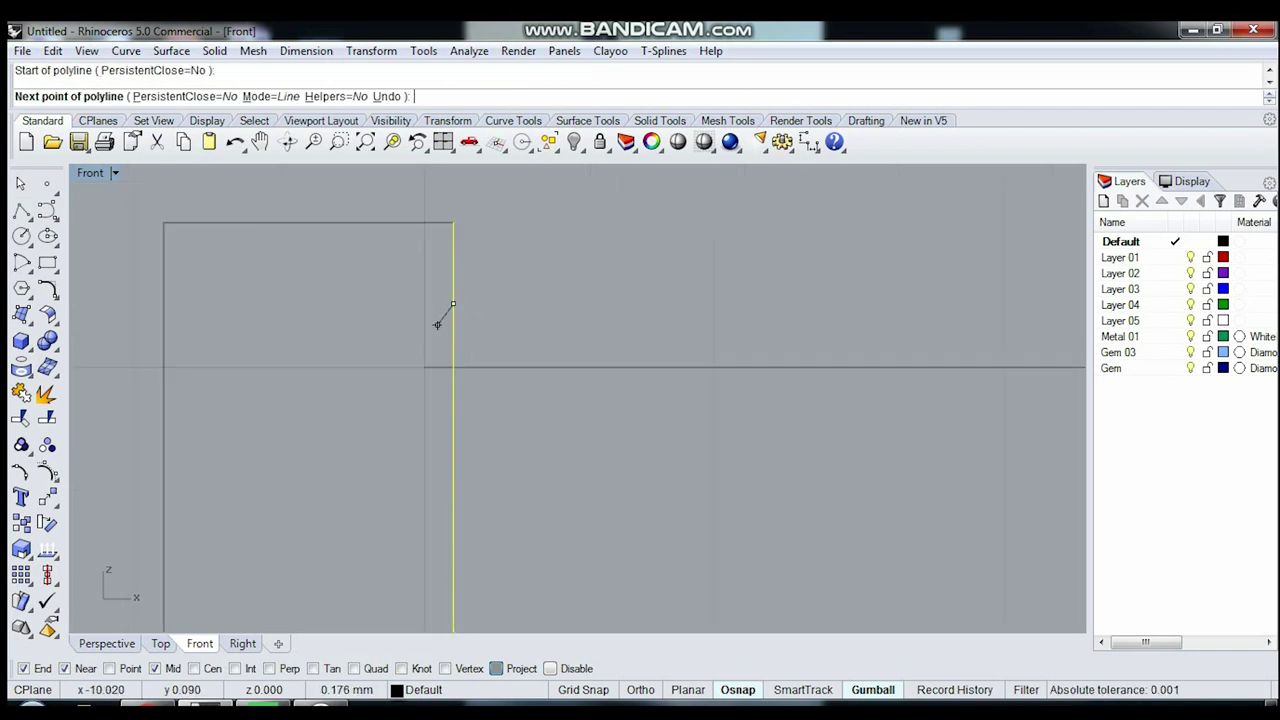
left_click(391, 347)
left_click(391, 440)
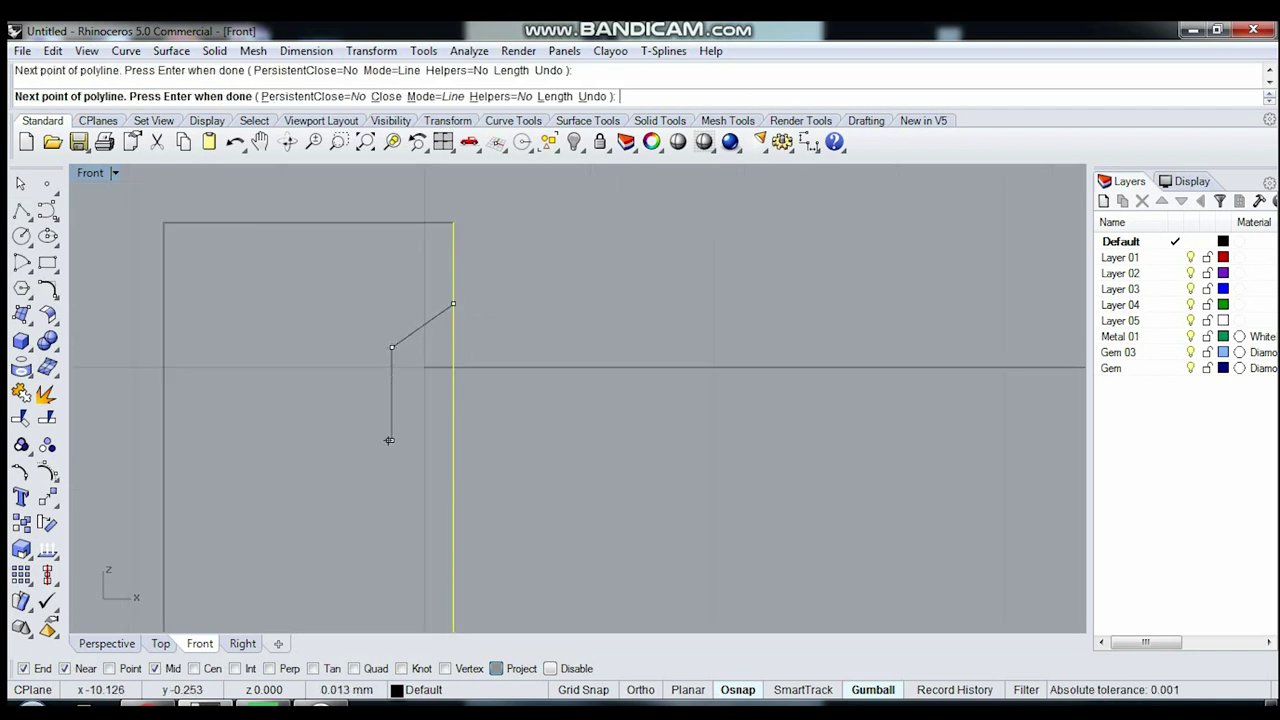
left_click(453, 488)
key("Return")
Step: Begin a start-end arc from the top-left to the top-right corner
right_click_drag(425, 538, 455, 598)
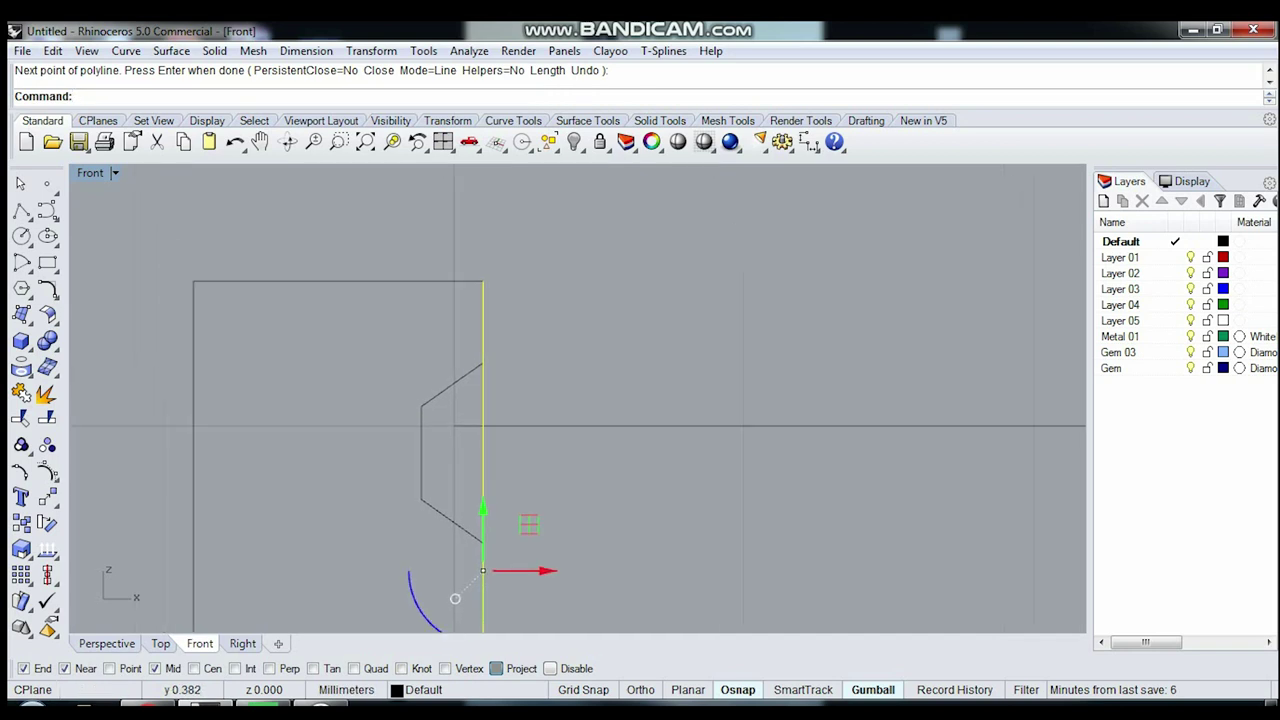
left_click(21, 262)
left_click(76, 271)
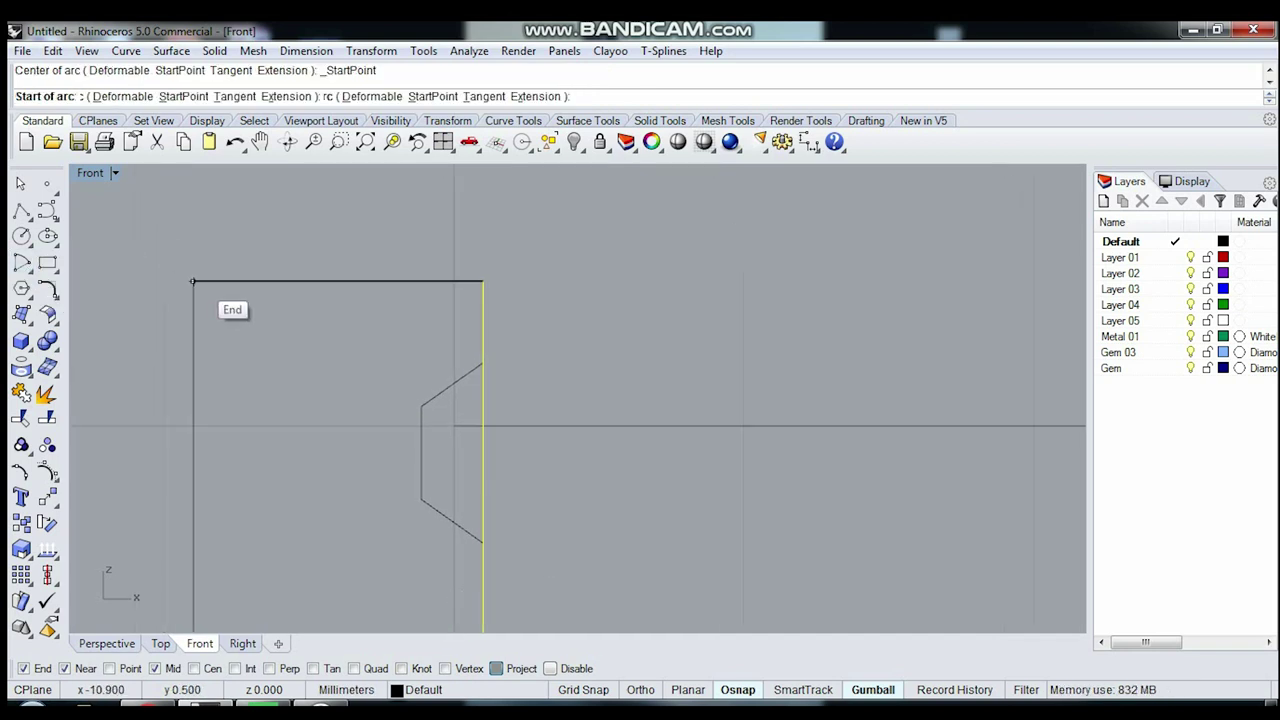
left_click(193, 281)
left_click(483, 281)
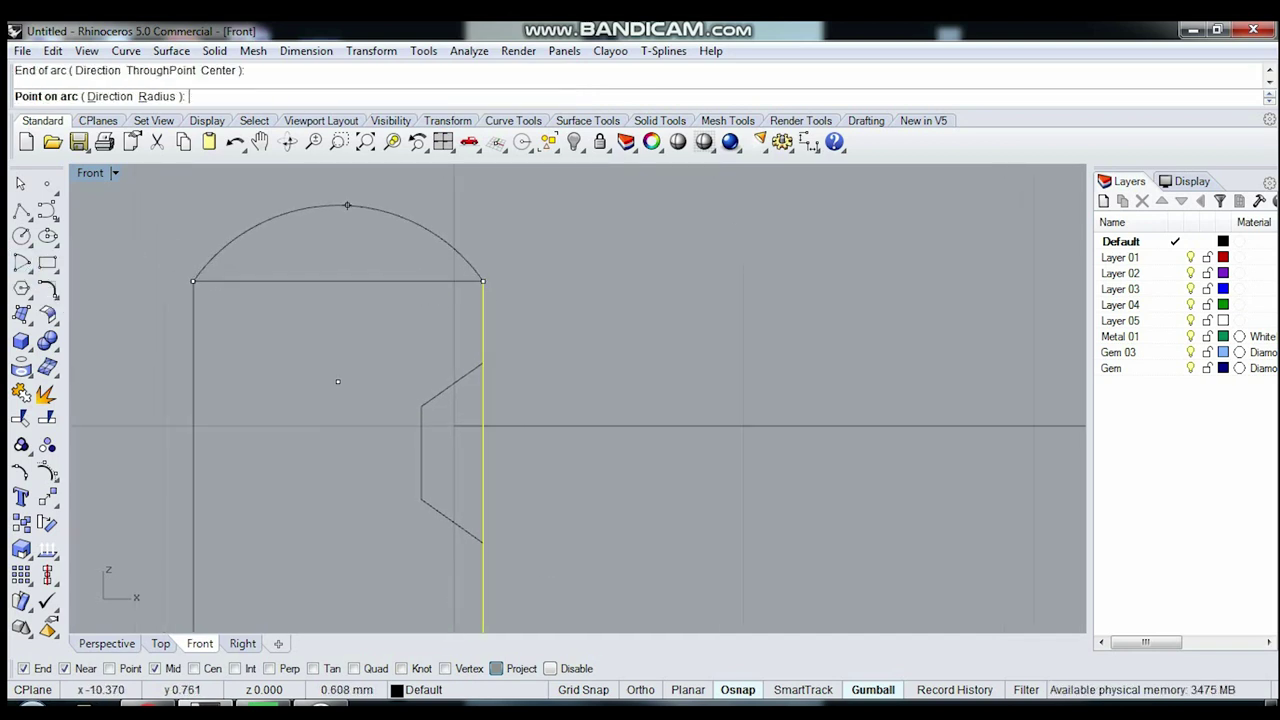
Step: Set the arc height to round the top, then trim away excess curve pieces
left_click(347, 205)
scroll(347, 205, "down", 4)
left_click_drag(258, 185, 532, 537)
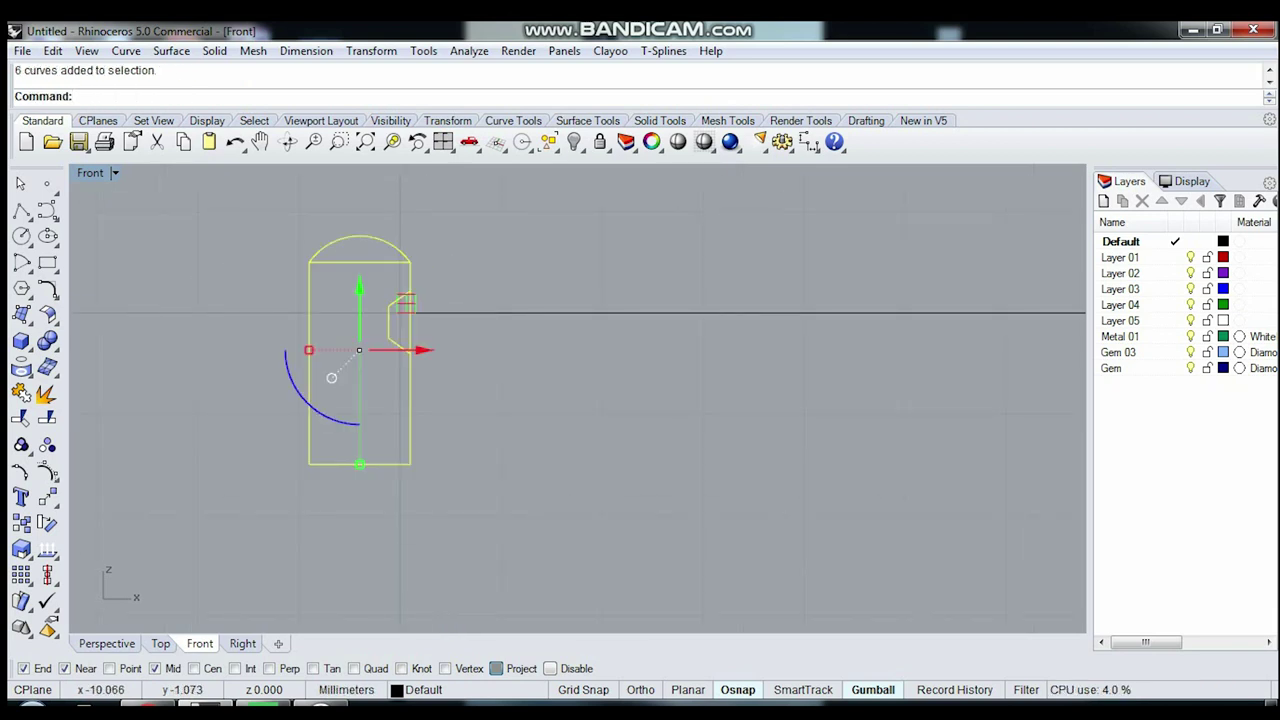
type("T")
key("Return")
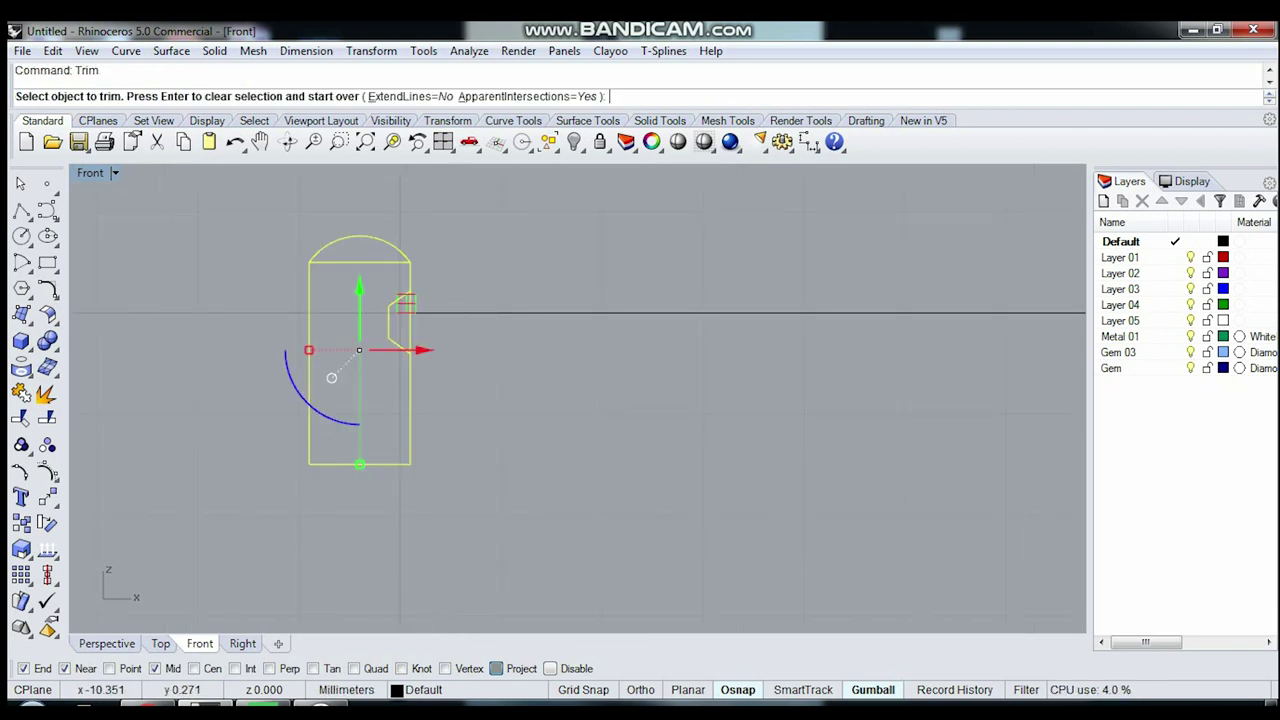
left_click(331, 377)
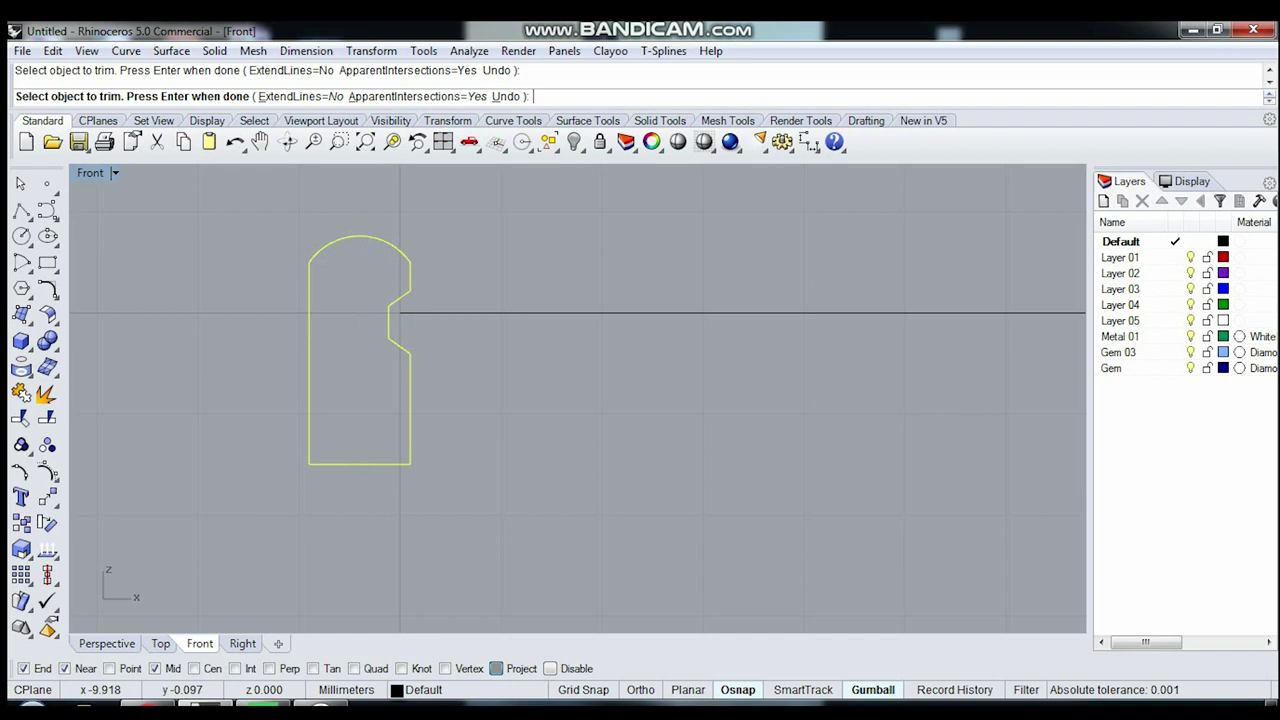
key("ctrl+z")
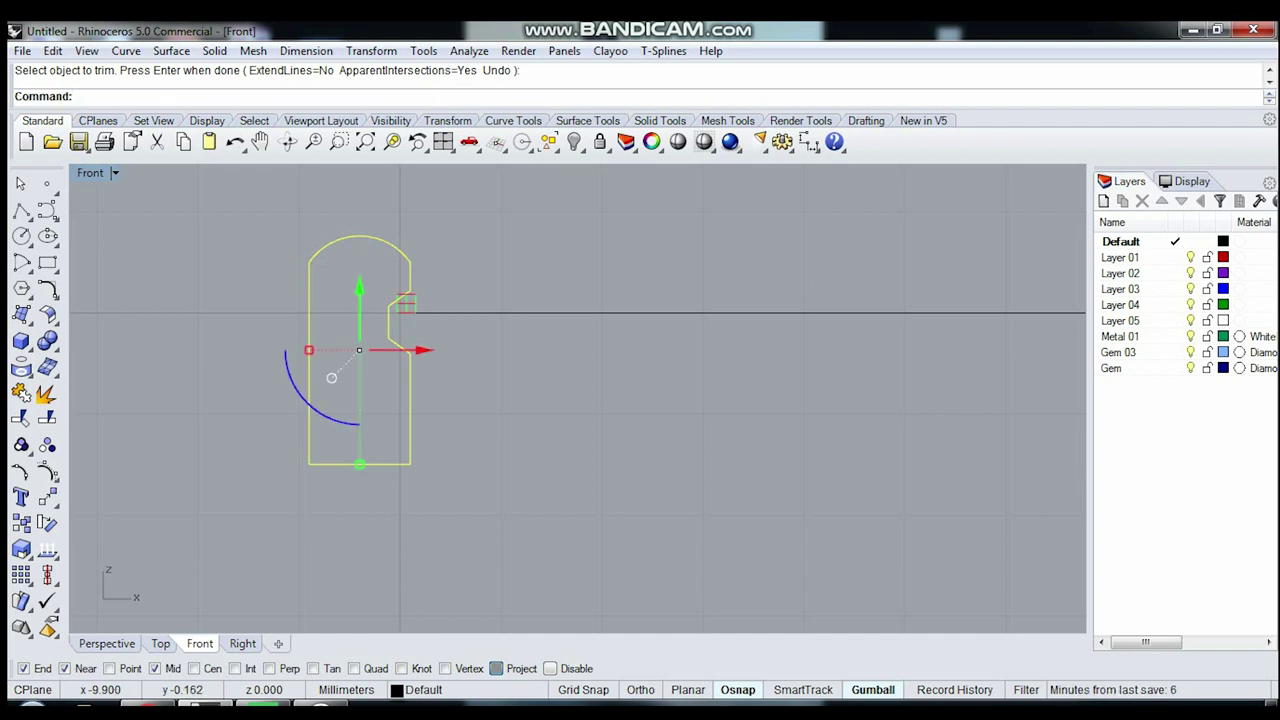
Step: Join the profile curves into one closed outline and return to four views
key("Return")
key("ctrl+j")
key("Escape")
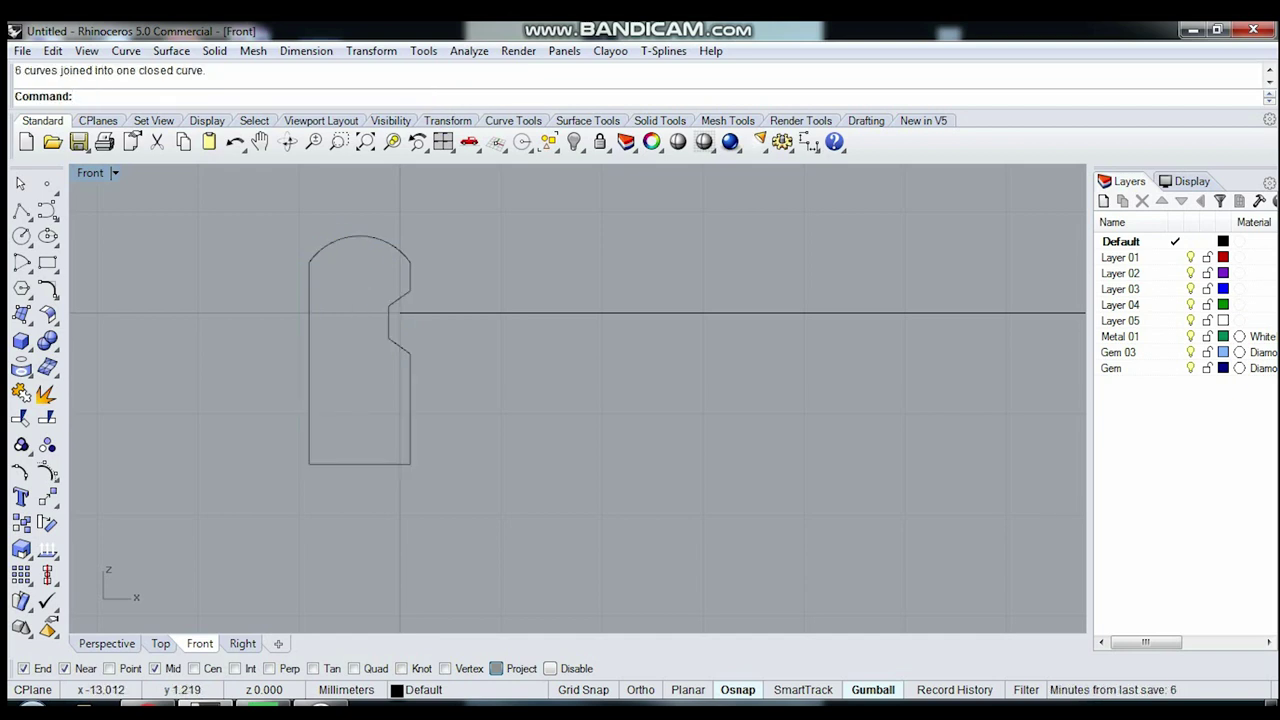
key("ctrl+m")
Step: Sweep the closed profile along the 20 by 1.8 mm rectangle rail with Sweep 1 Rail
double_click(616, 172)
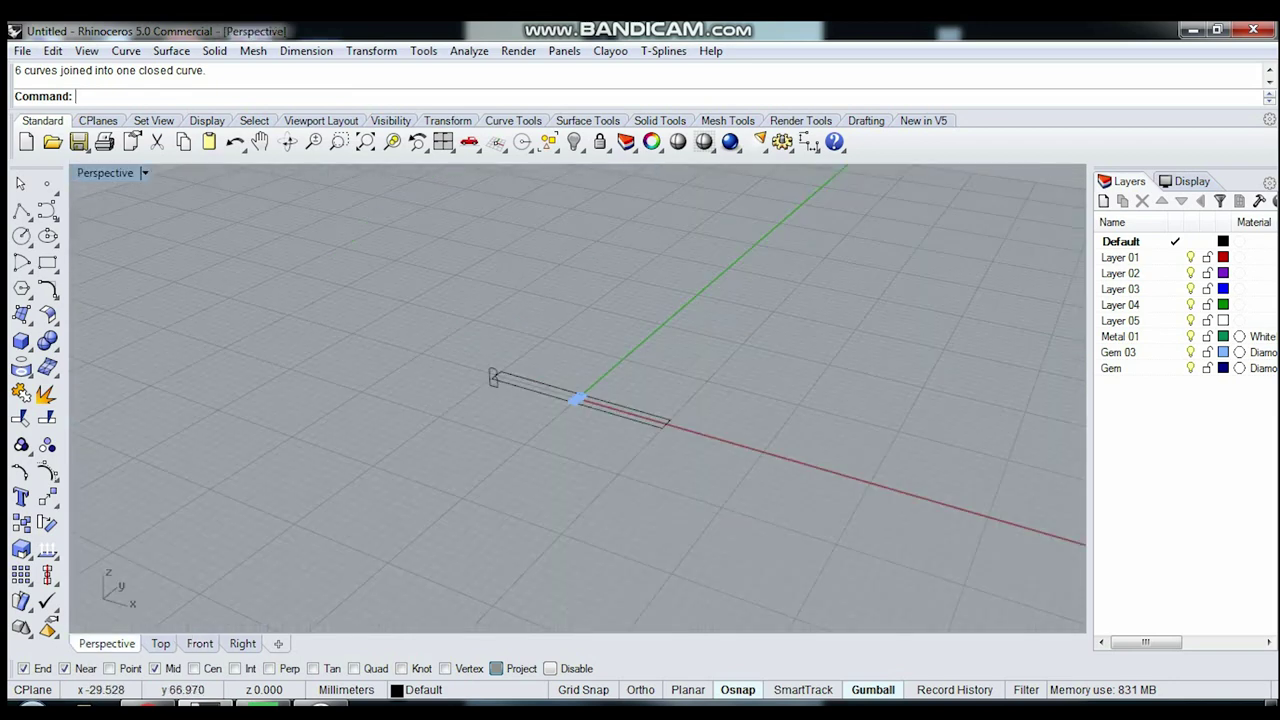
scroll(677, 405, "up", 2)
scroll(677, 405, "up", 2)
scroll(677, 405, "up", 2)
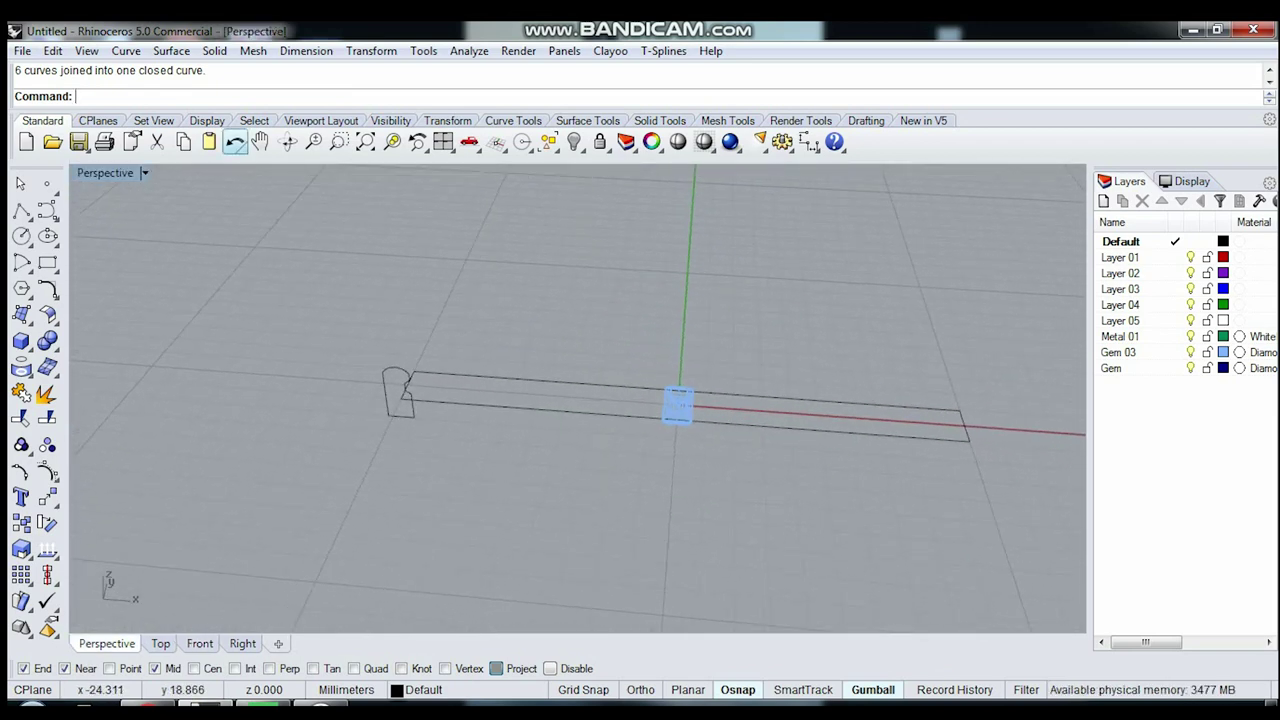
left_click(171, 50)
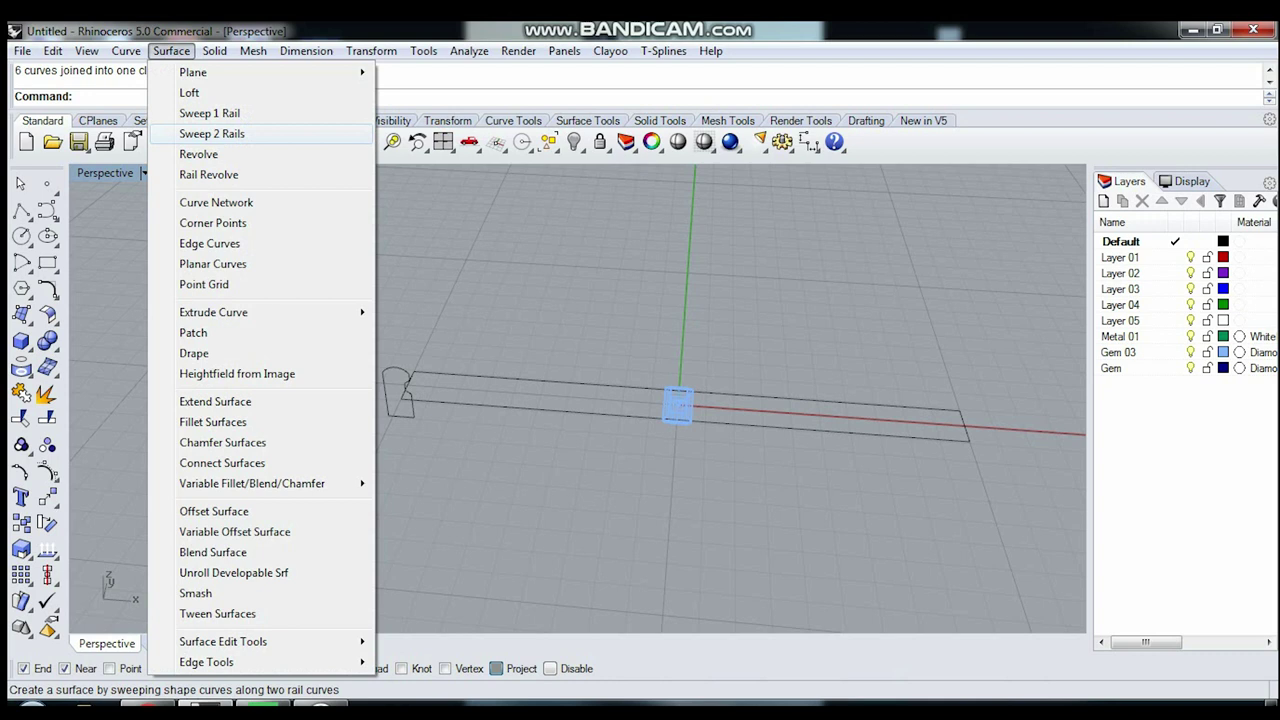
left_click(209, 113)
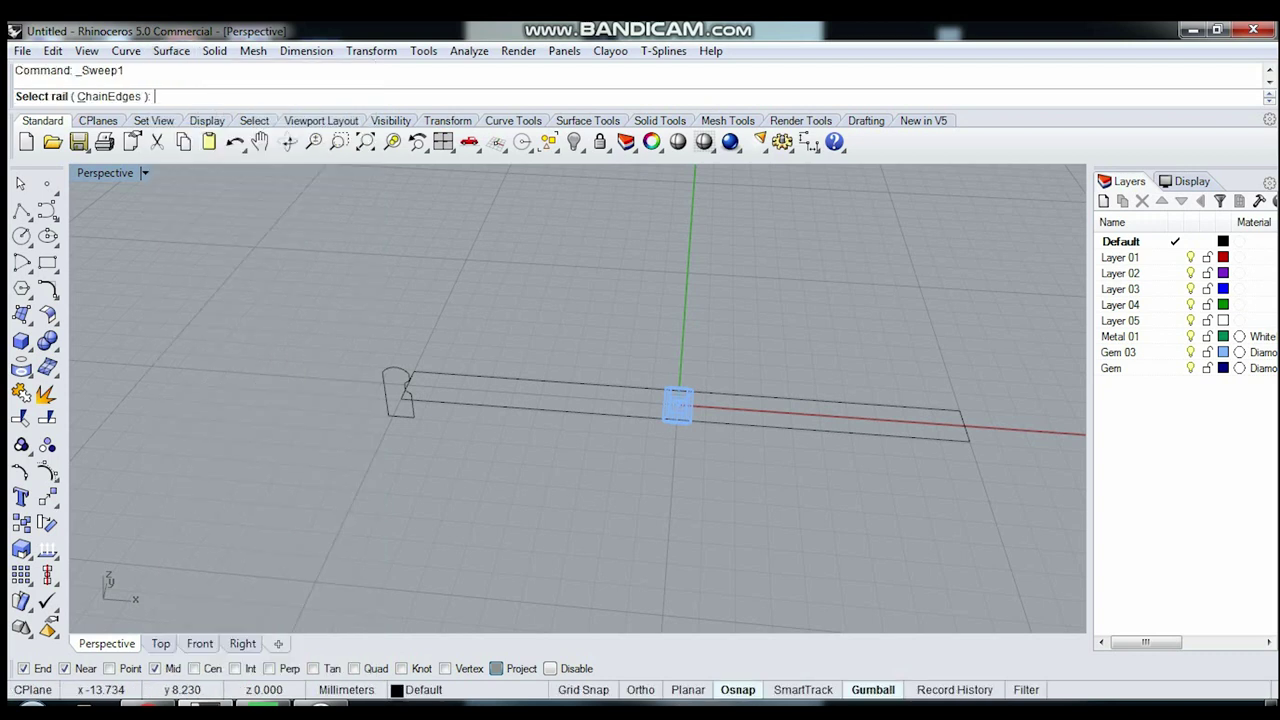
left_click(560, 382)
left_click(398, 395)
key("Return")
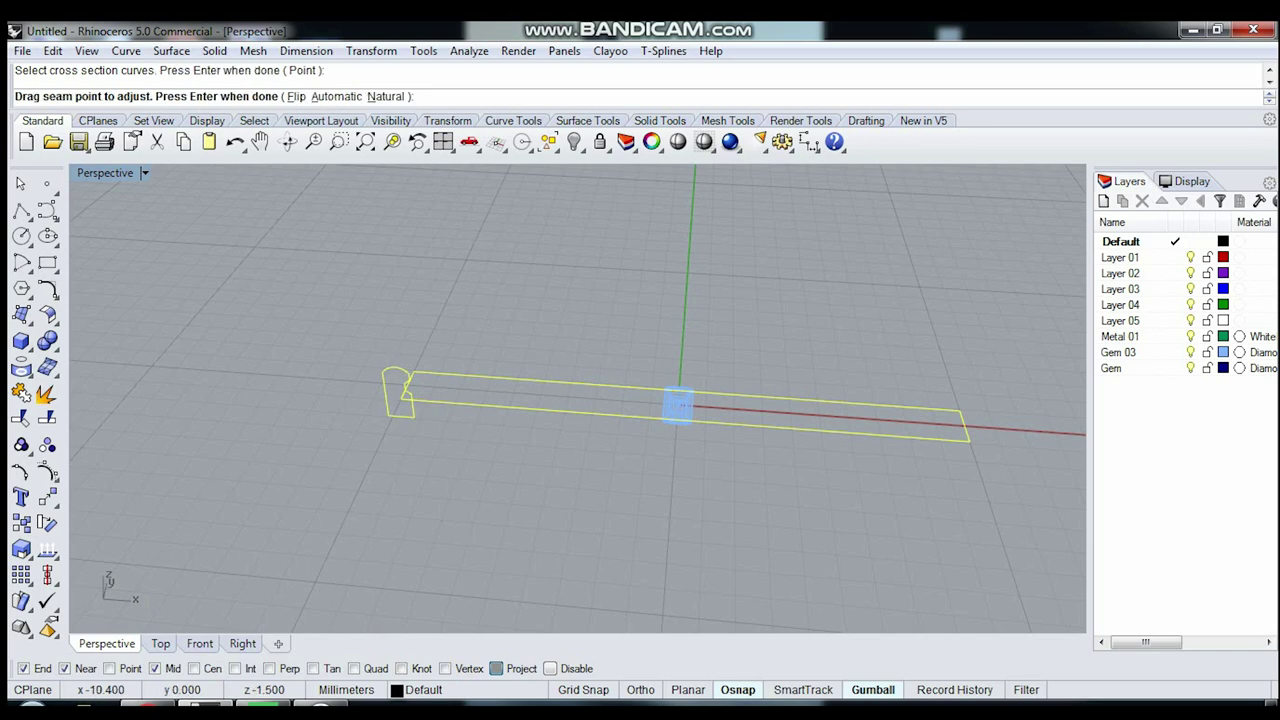
key("Return")
key("Return")
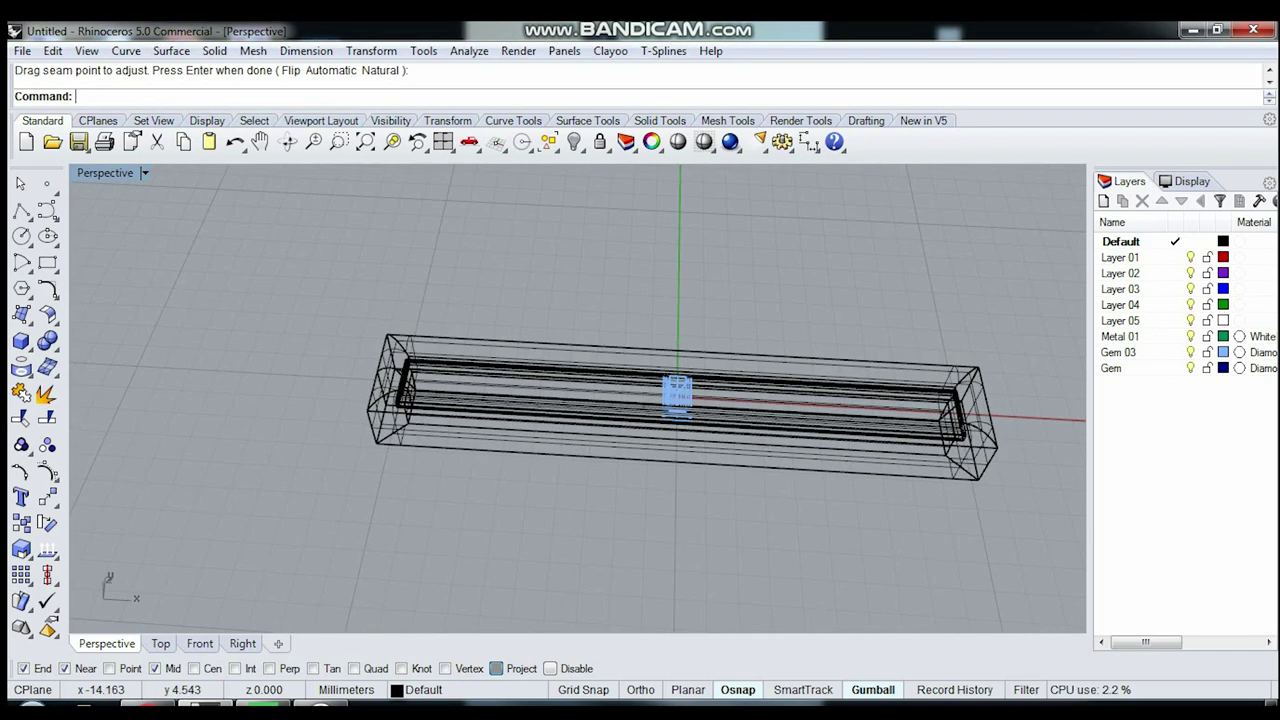
double_click(105, 172)
Step: Maximize the Top view and set it to Shaded display
left_click(160, 643)
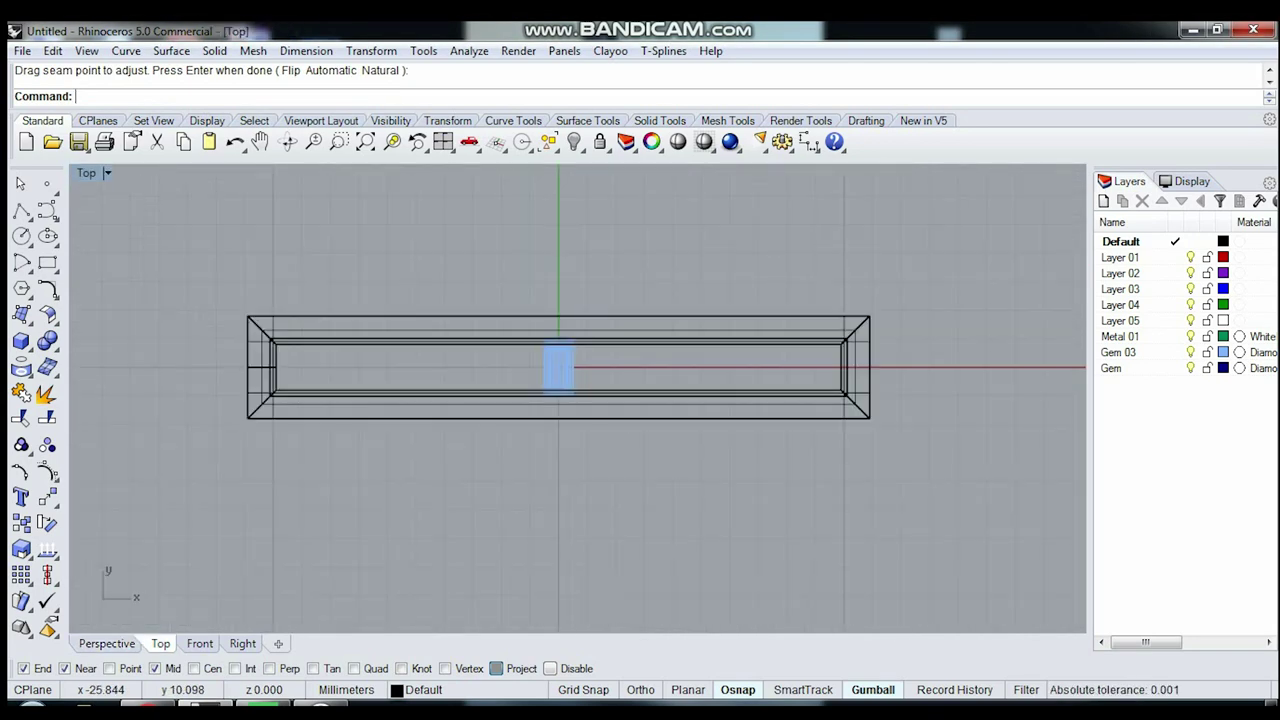
scroll(578, 398, "up", 2)
scroll(578, 398, "up", 2)
left_click(107, 172)
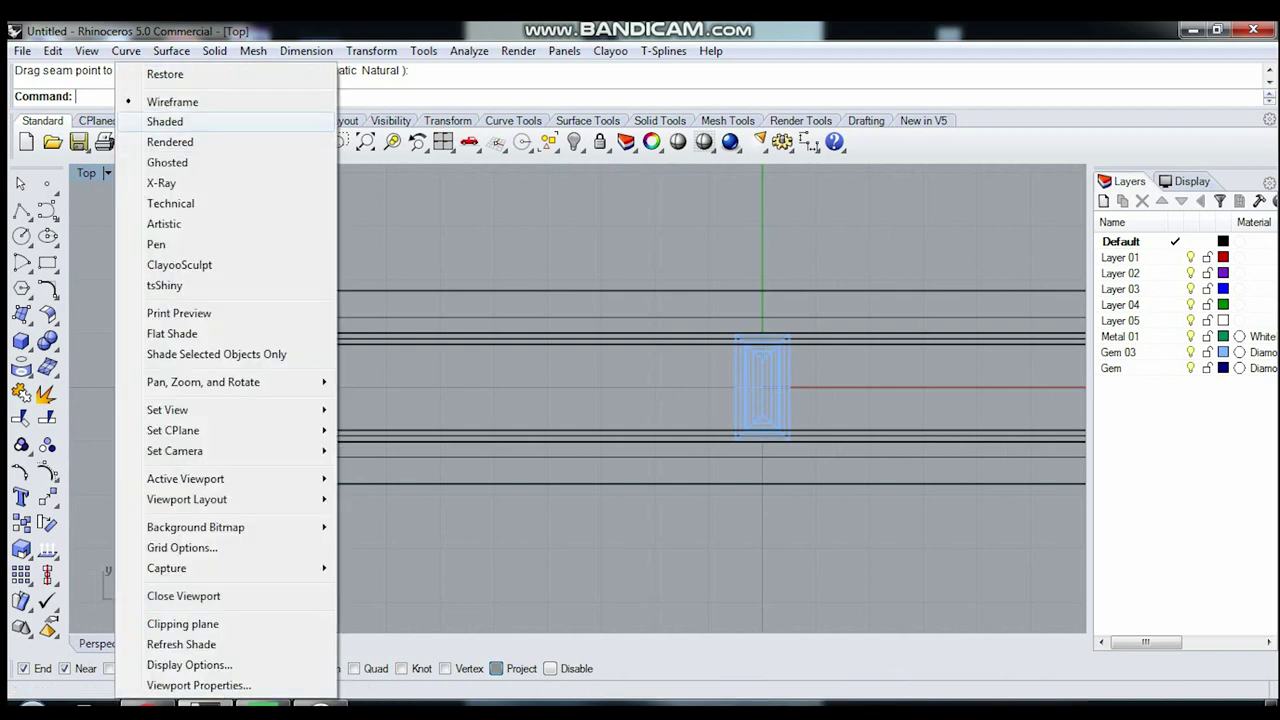
left_click(165, 120)
scroll(865, 280, "down", 2)
Step: Move the gem along X to the channel's left end
left_click(786, 365)
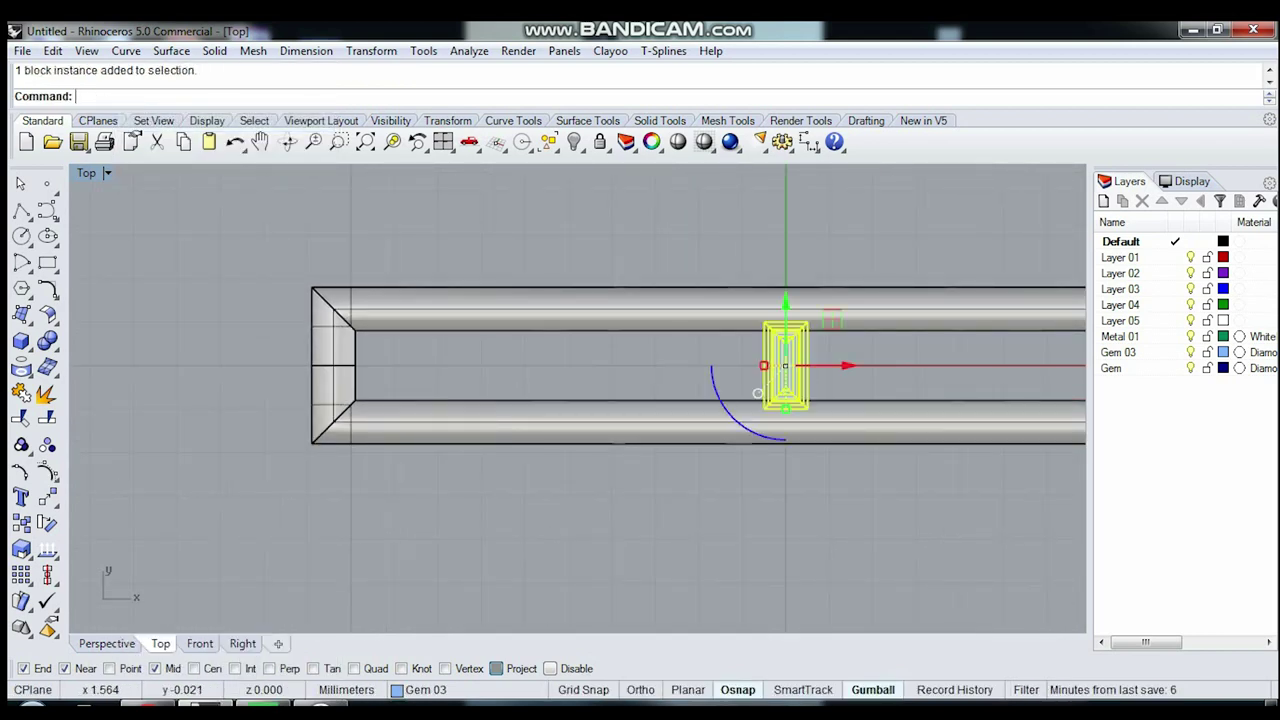
left_click_drag(786, 365, 378, 365)
scroll(381, 388, "up", 2)
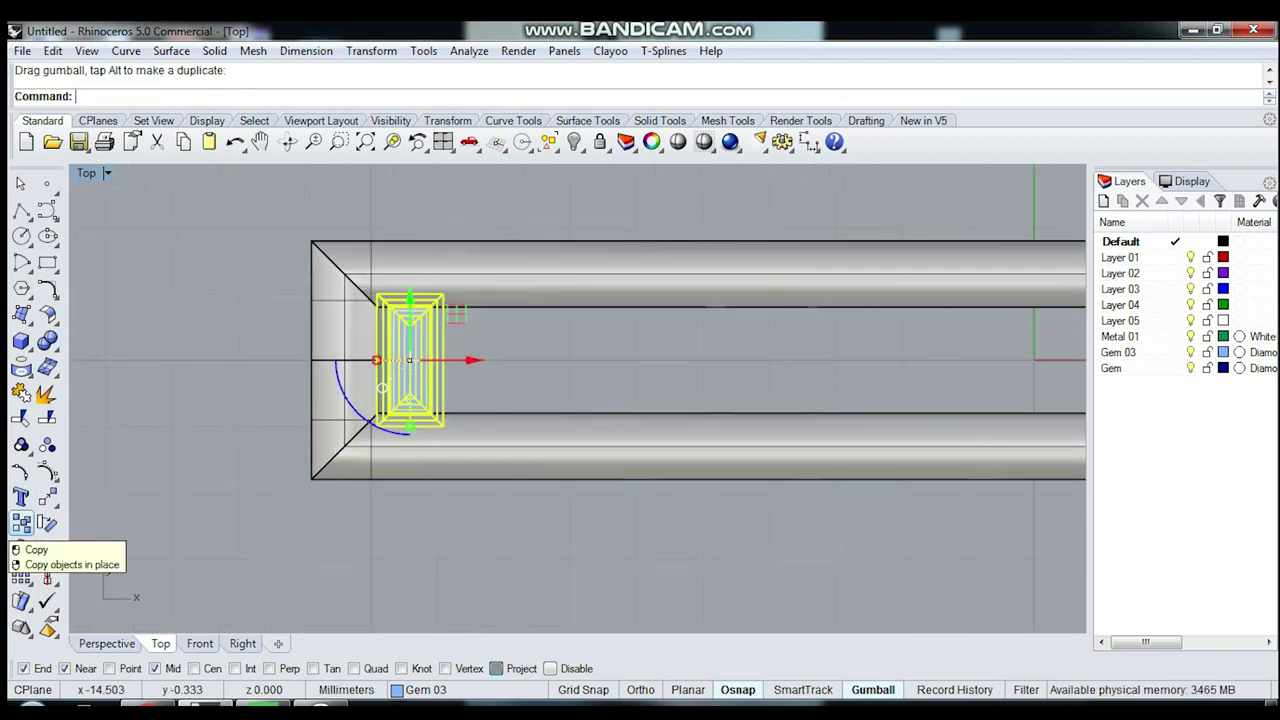
left_click(21, 549)
Step: With Osnap off, place nine gem copies side by side along the channel
left_click(738, 689)
left_click(412, 373)
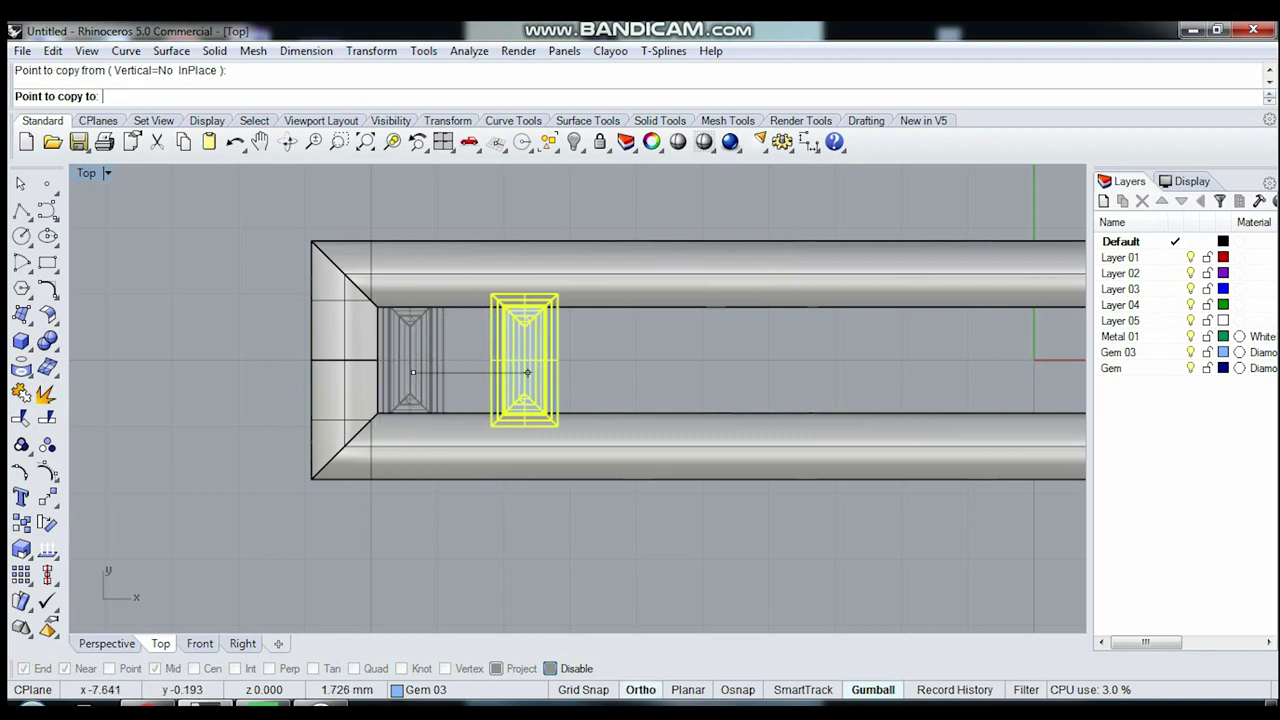
scroll(525, 375, "up", 2)
left_click(457, 372)
right_click_drag(777, 357, 589, 400)
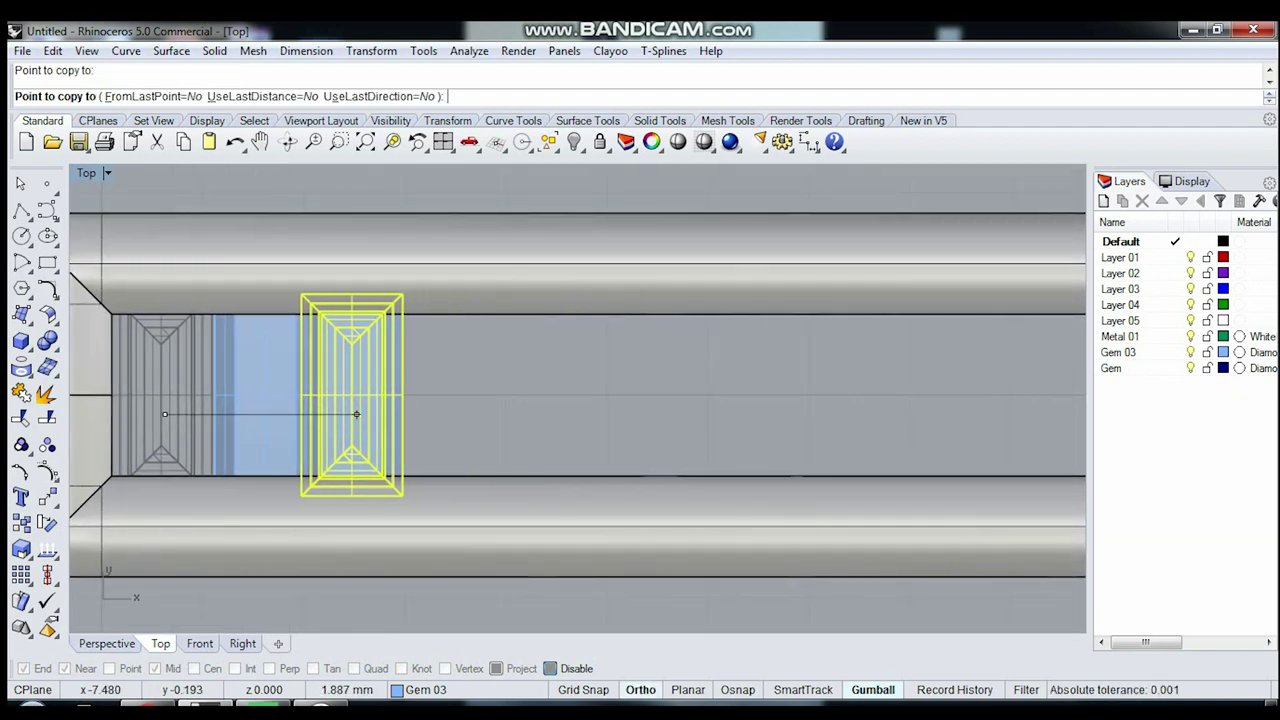
left_click(366, 414)
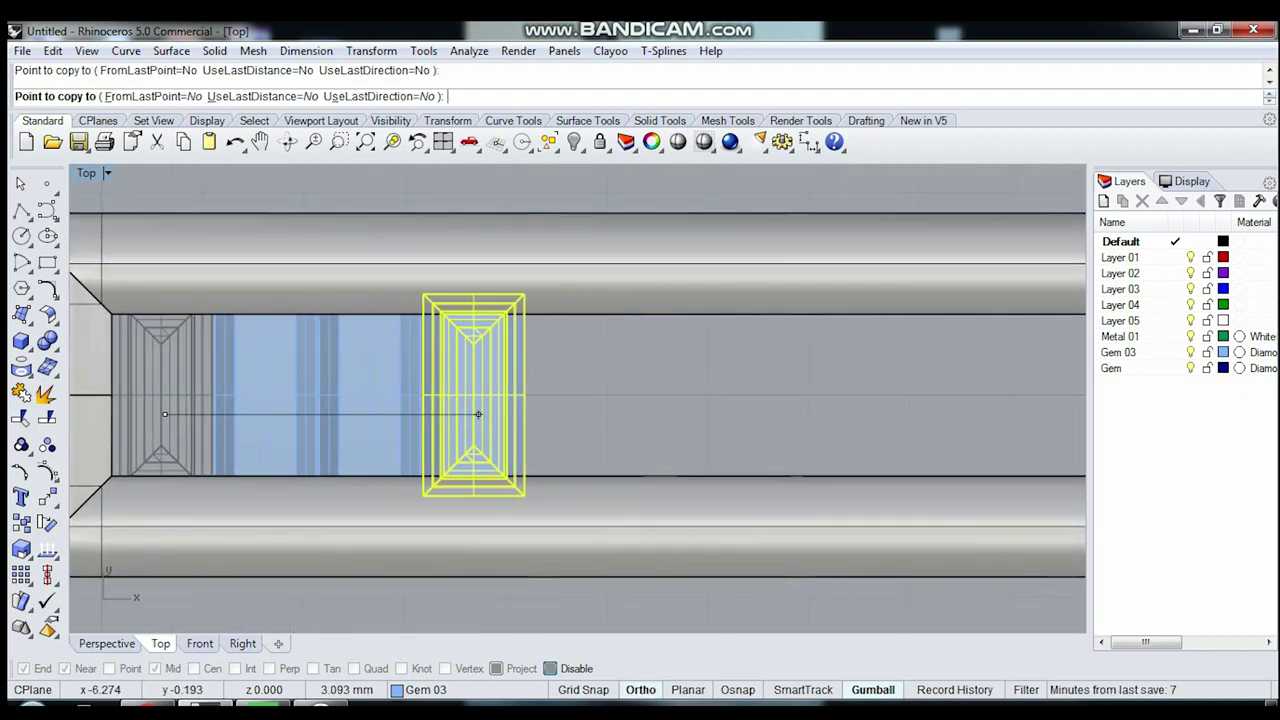
left_click(473, 414)
left_click(577, 414)
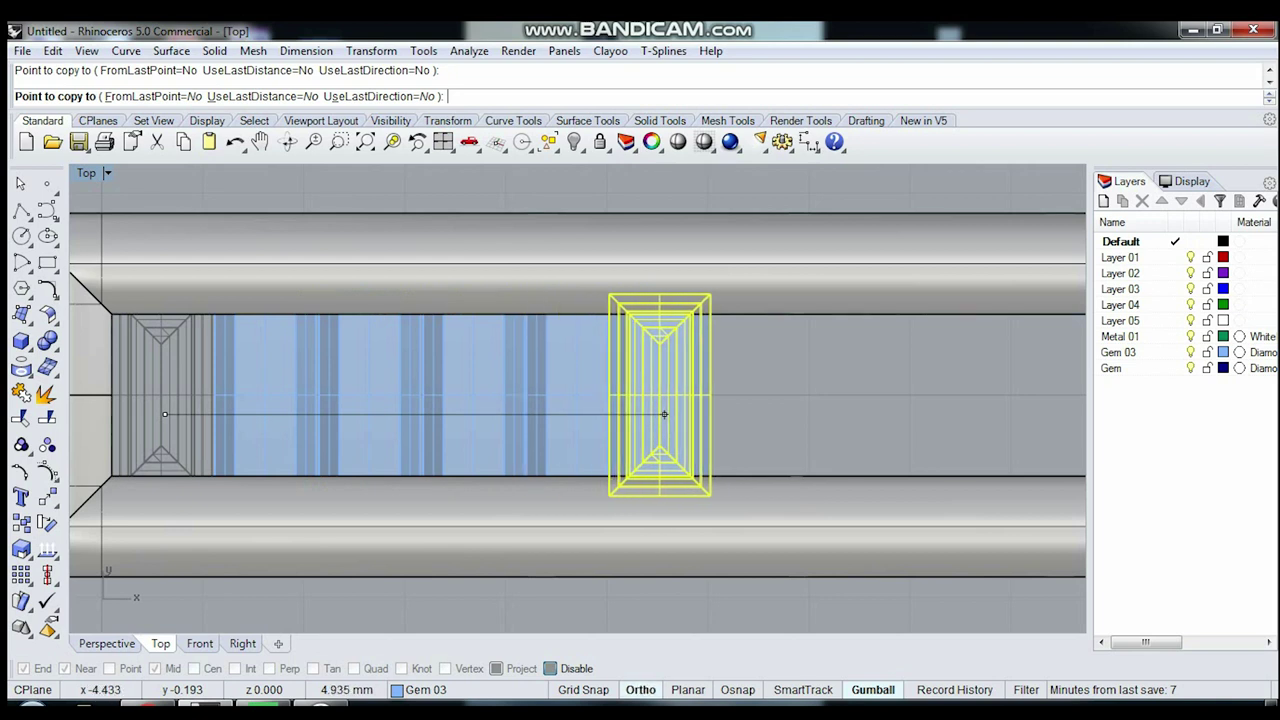
left_click(687, 414)
scroll(527, 380, "down", 3)
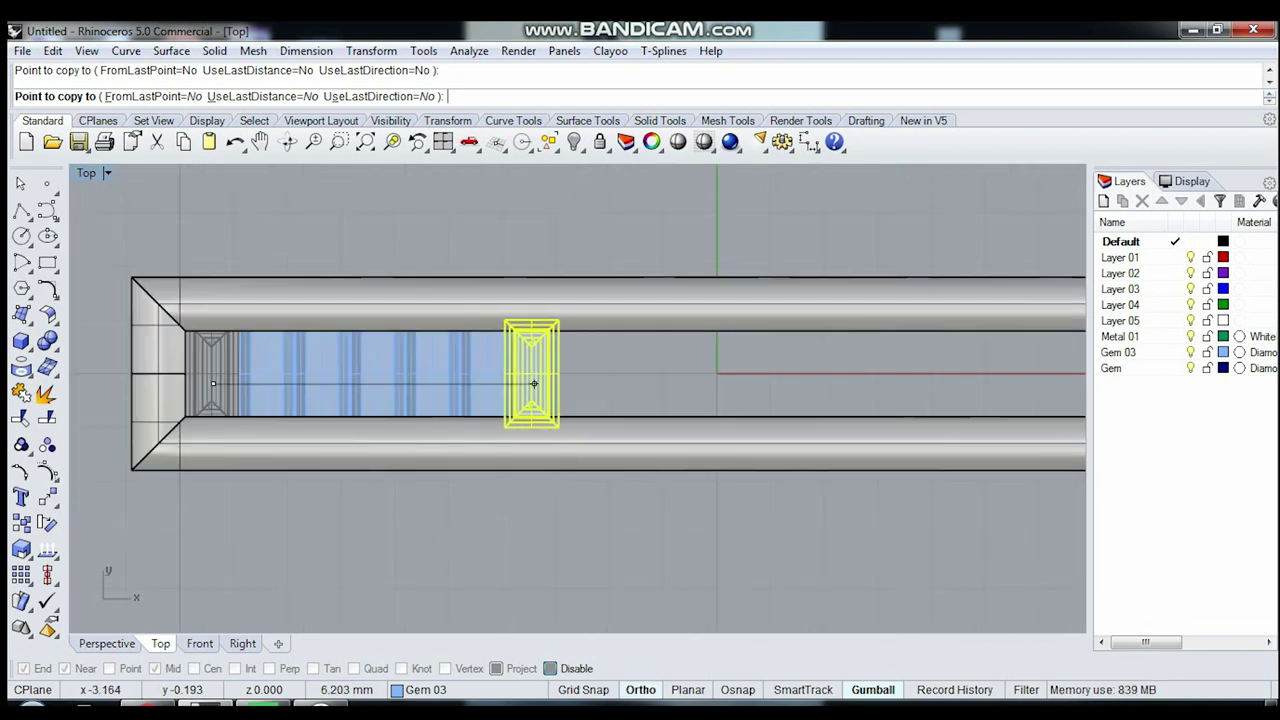
left_click(546, 383)
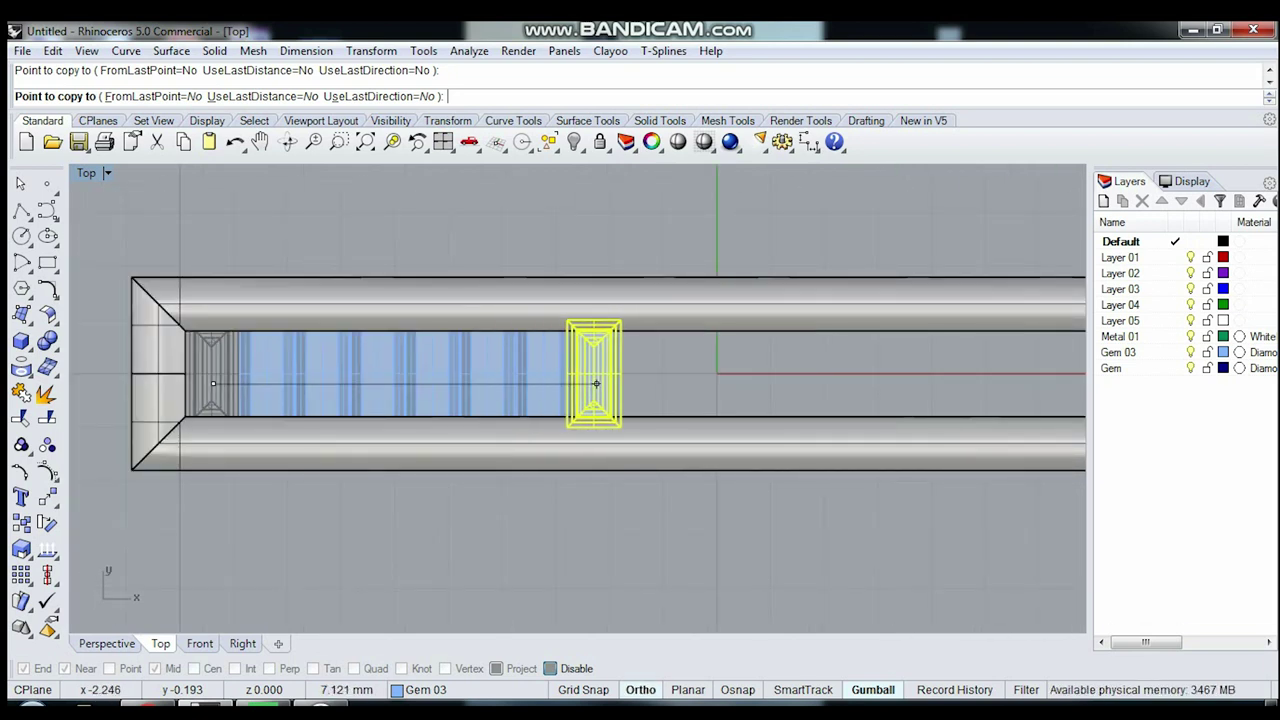
left_click(602, 383)
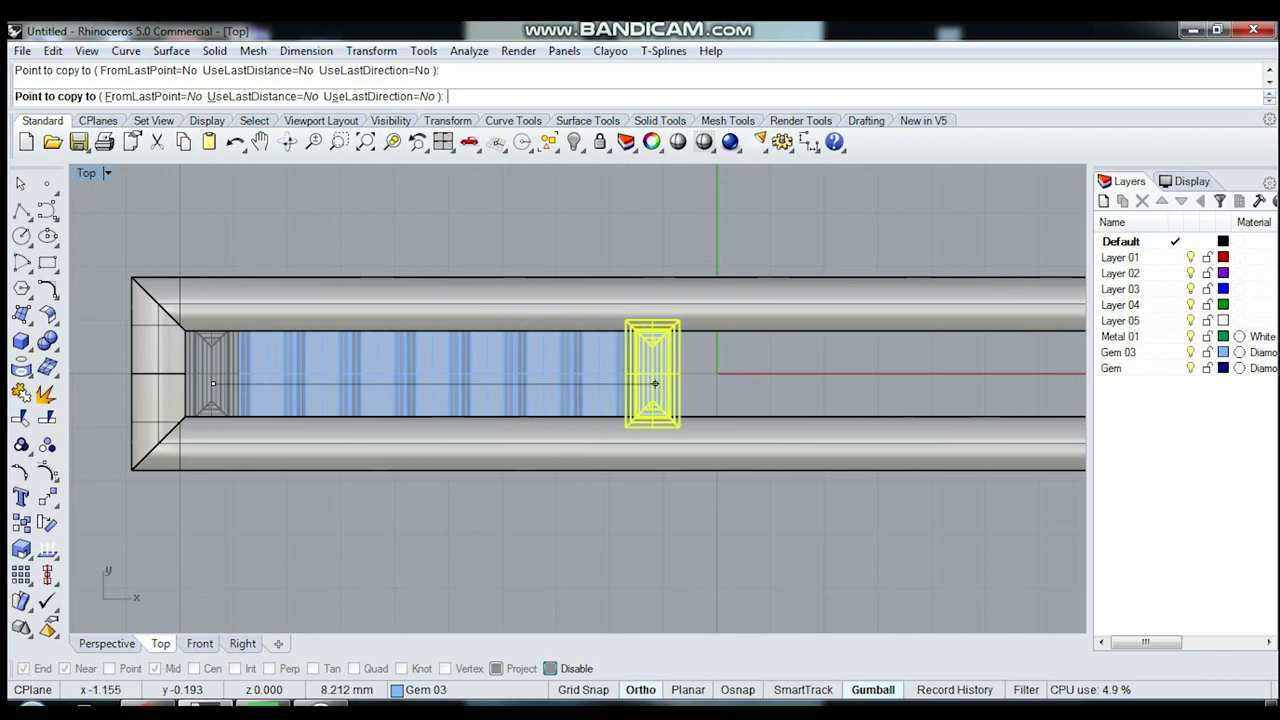
left_click(657, 383)
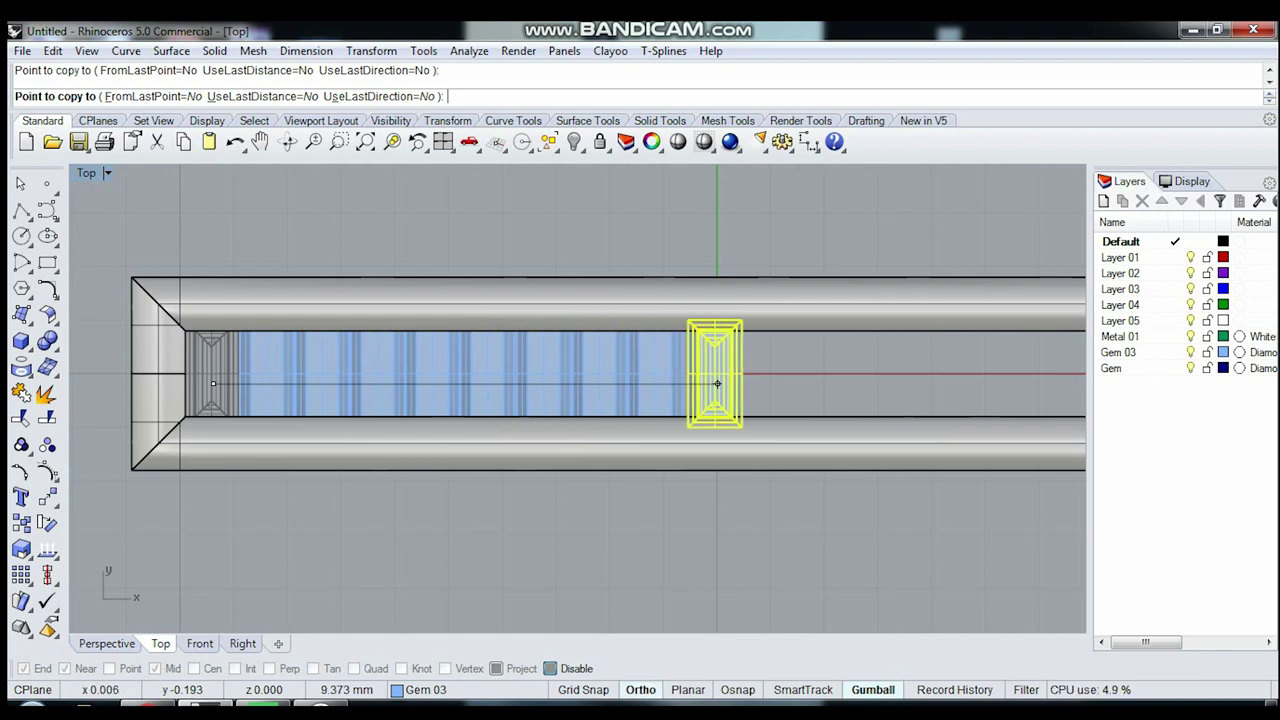
left_click(713, 383)
key("Return")
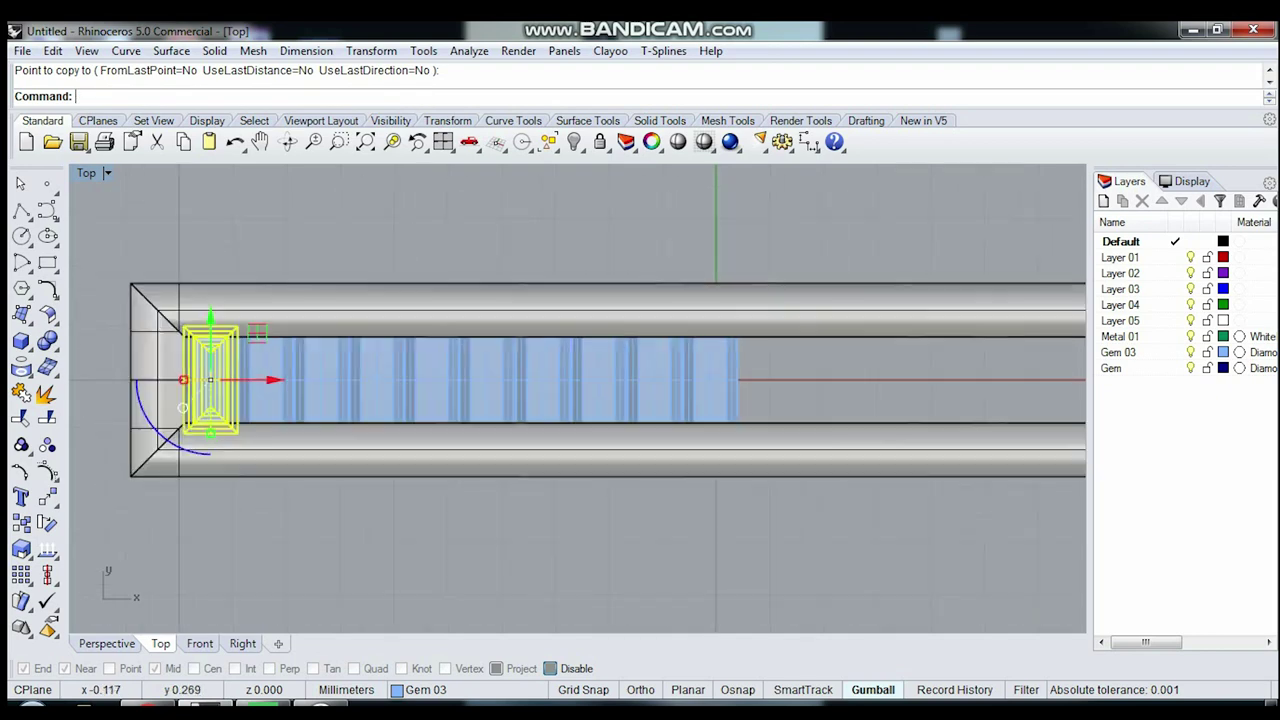
Step: Slide the first gems left along the channel to close gaps
left_click(713, 383)
scroll(713, 383, "up", 2)
left_click_drag(705, 420, 635, 393)
scroll(705, 393, "up", 1)
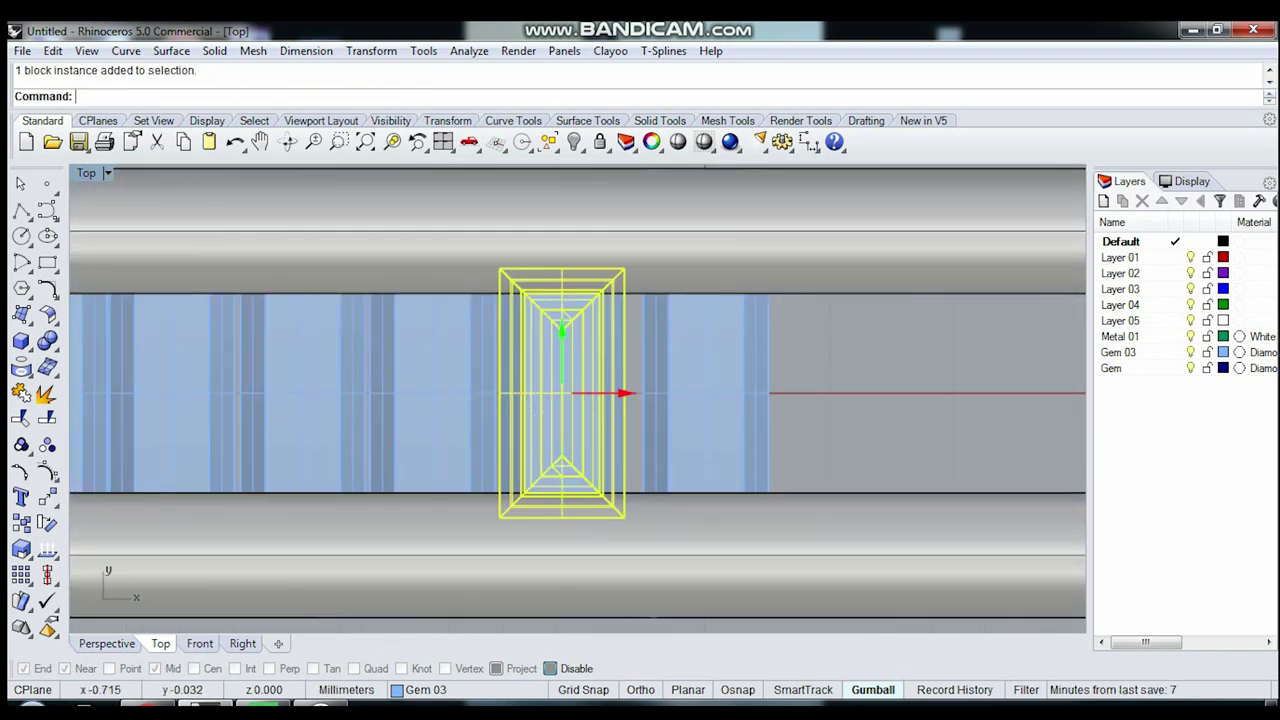
right_click_drag(547, 421, 609, 466)
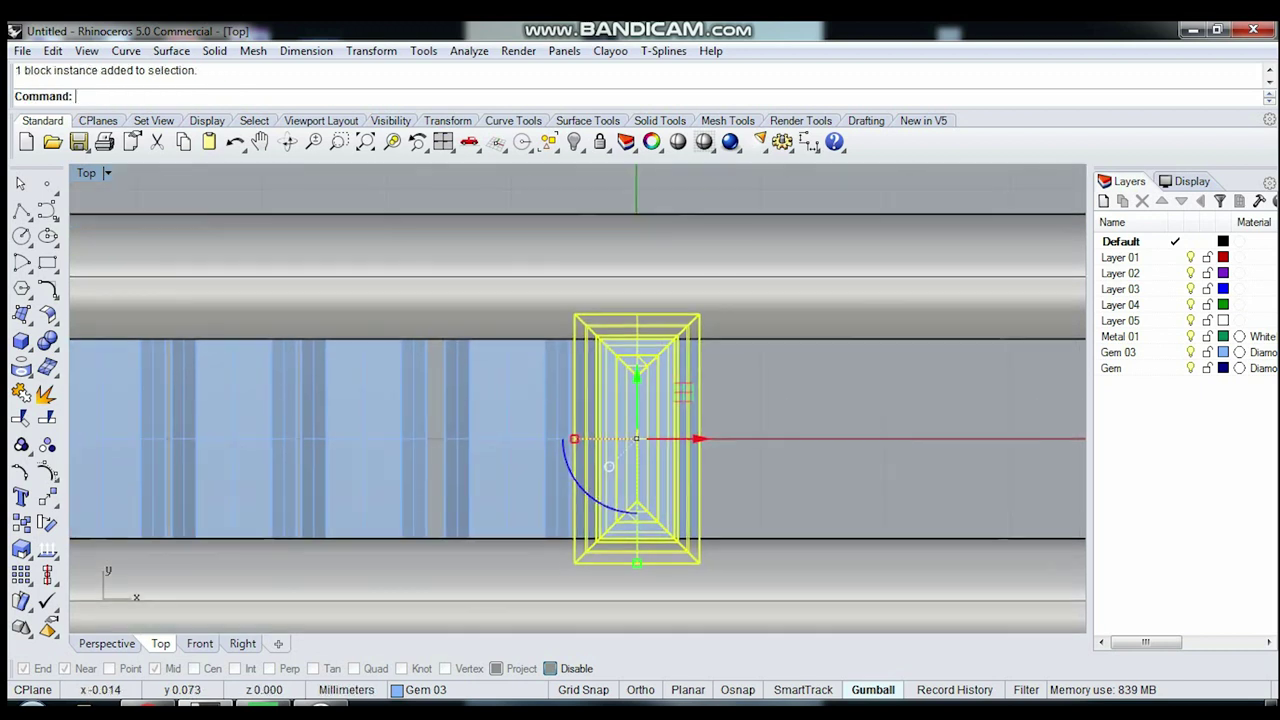
left_click_drag(609, 466, 349, 466)
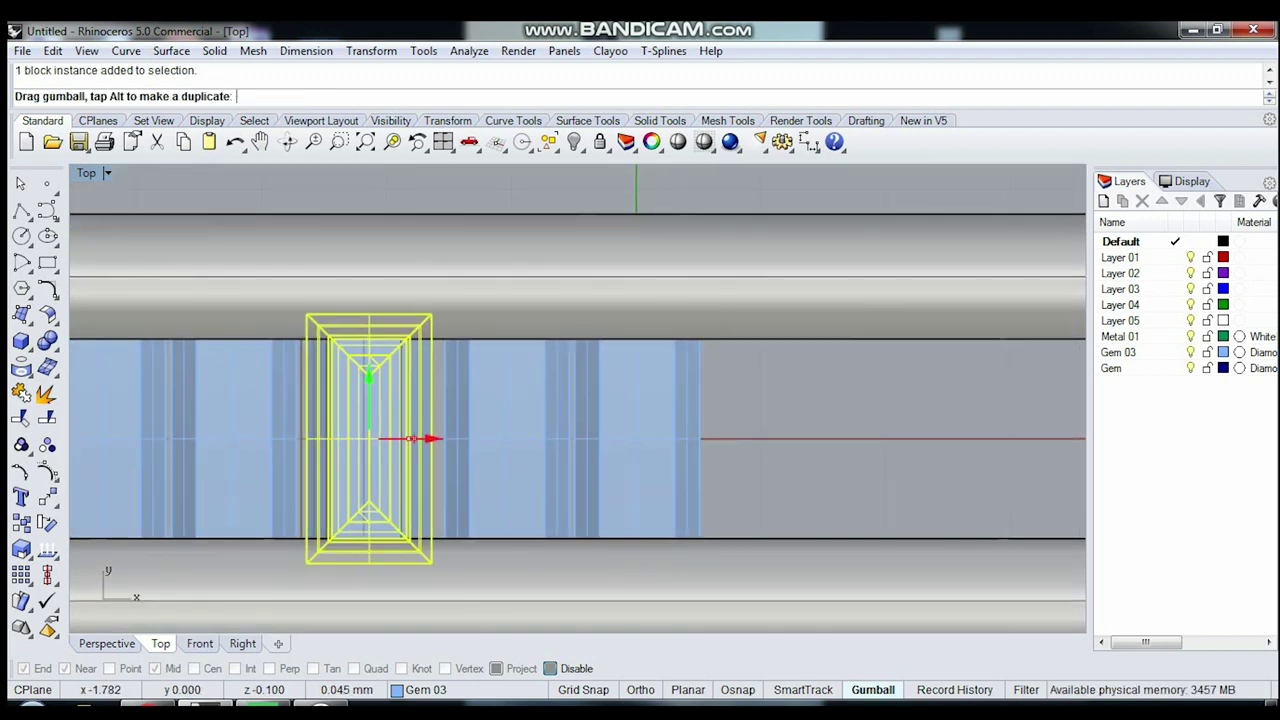
right_click_drag(349, 466, 581, 456)
Step: Slide the remaining gems left until each touches its neighbour
left_click_drag(660, 428, 520, 428)
right_click_drag(520, 428, 660, 428)
mouse_move(625, 428)
left_mouse_down()
mouse_move(482, 428)
mouse_move(543, 428)
left_mouse_up()
right_click_drag(477, 455, 543, 448)
mouse_move(610, 420)
left_mouse_down()
mouse_move(458, 420)
mouse_move(475, 418)
left_mouse_up()
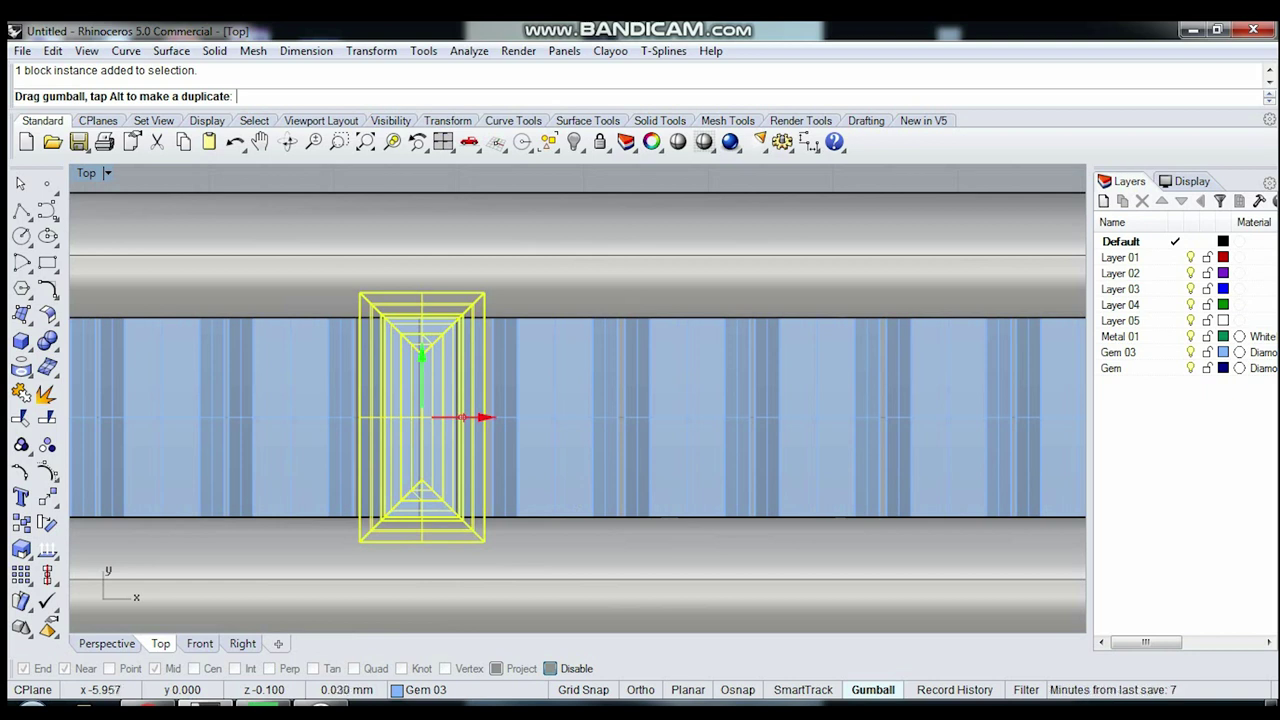
right_click_drag(420, 455, 585, 455)
left_click_drag(604, 417, 346, 417)
scroll(574, 346, "down", 4)
Step: Mirror the whole gem row across the Y axis, with the mirror plane starting at 0
scroll(574, 346, "down", 2)
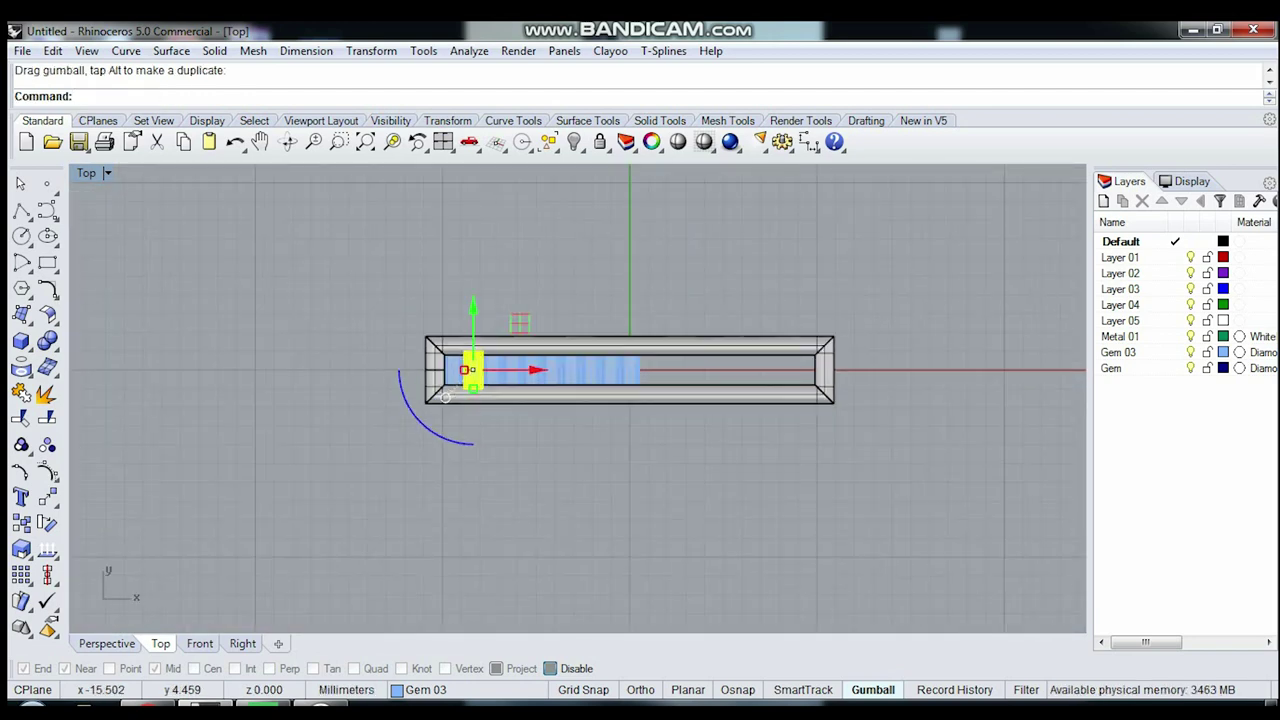
left_click_drag(339, 287, 633, 535)
type("M")
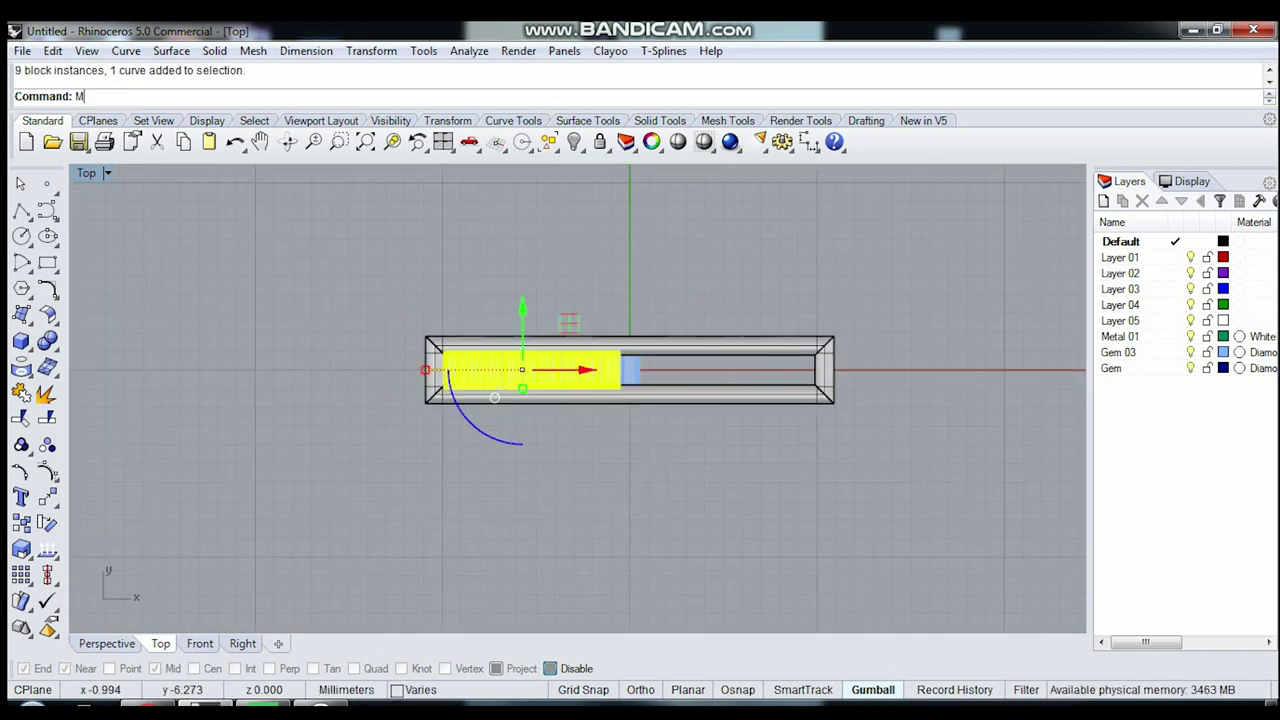
type("irror")
key("Return")
type("0")
key("Return")
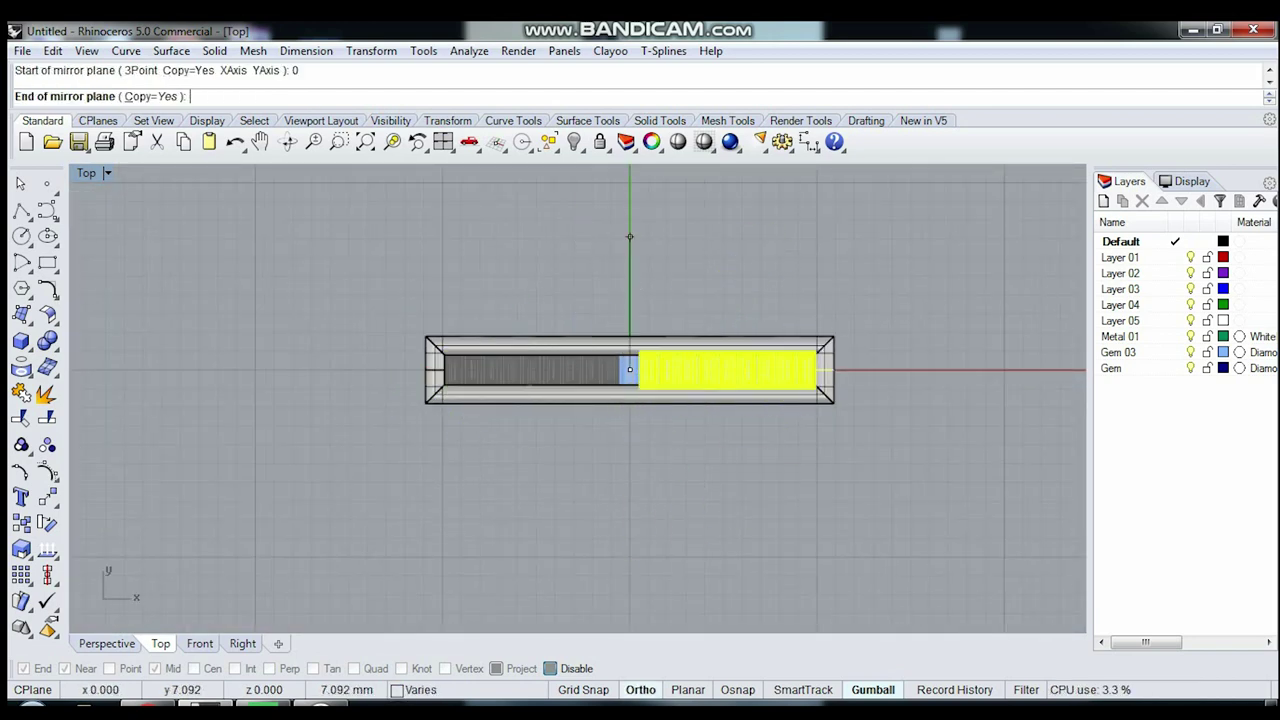
left_click(629, 237)
key("Escape")
Step: Display the bar Shaded in a maximized Perspective view, orbited to a clearer angle
right_click_drag(629, 237, 552, 259)
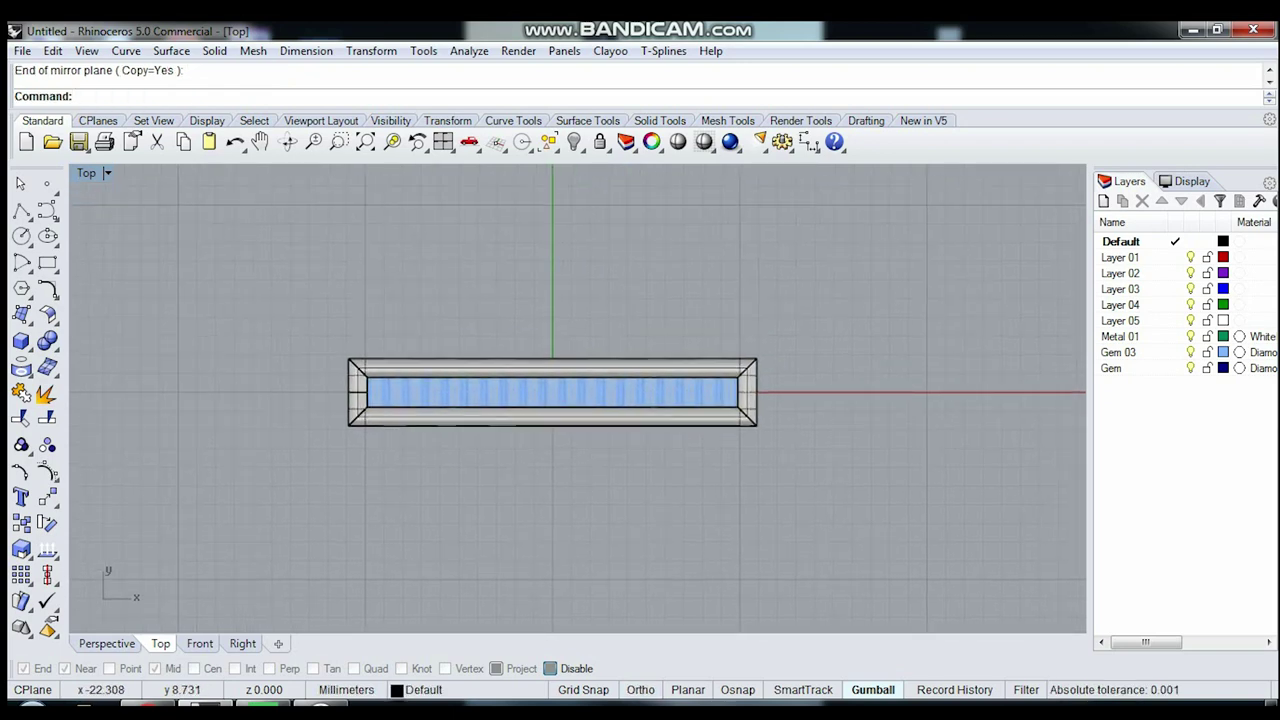
key("ctrl+m")
double_click(616, 172)
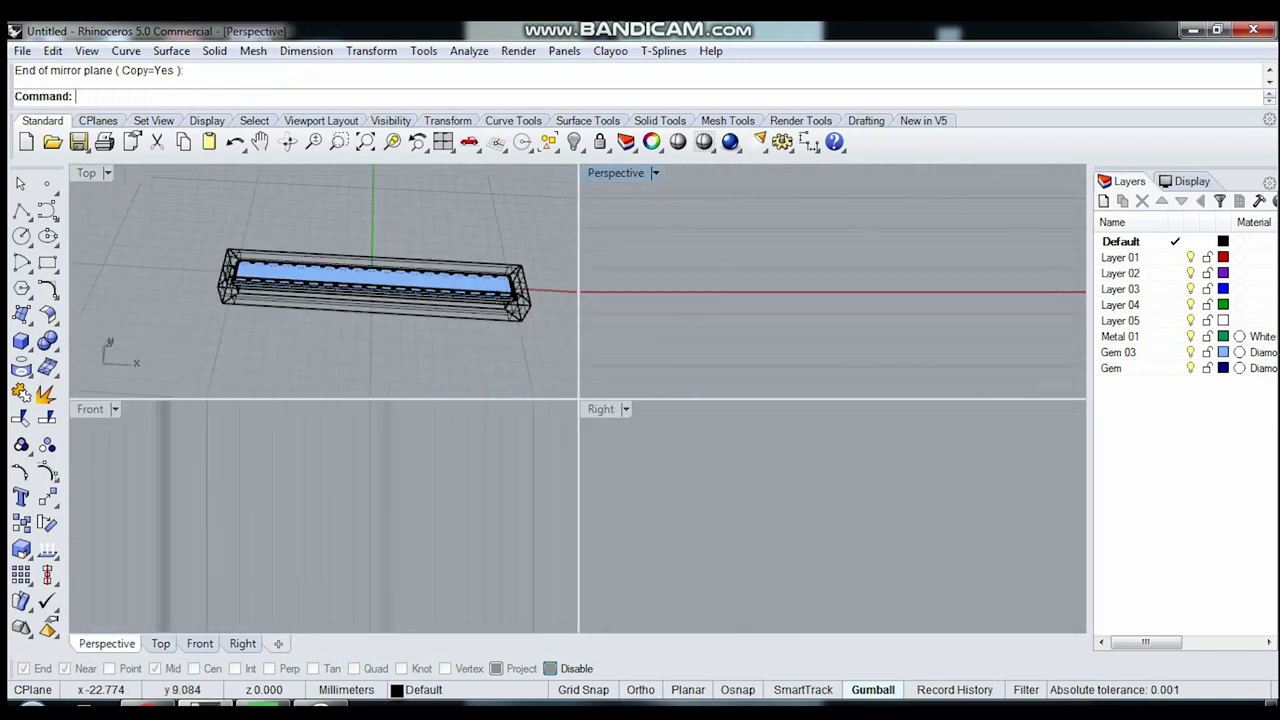
left_click(145, 173)
left_click(202, 121)
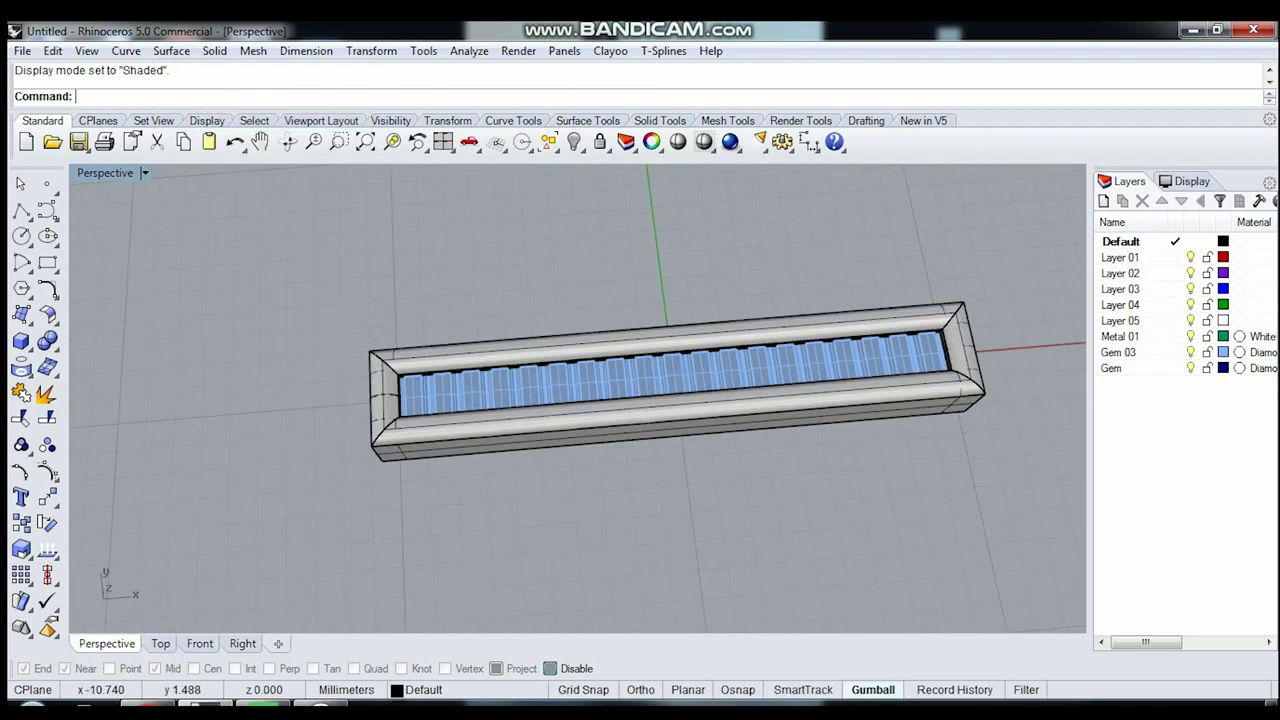
mouse_move(600, 400)
right_mouse_down()
mouse_move(660, 430)
mouse_move(600, 410)
right_mouse_up()
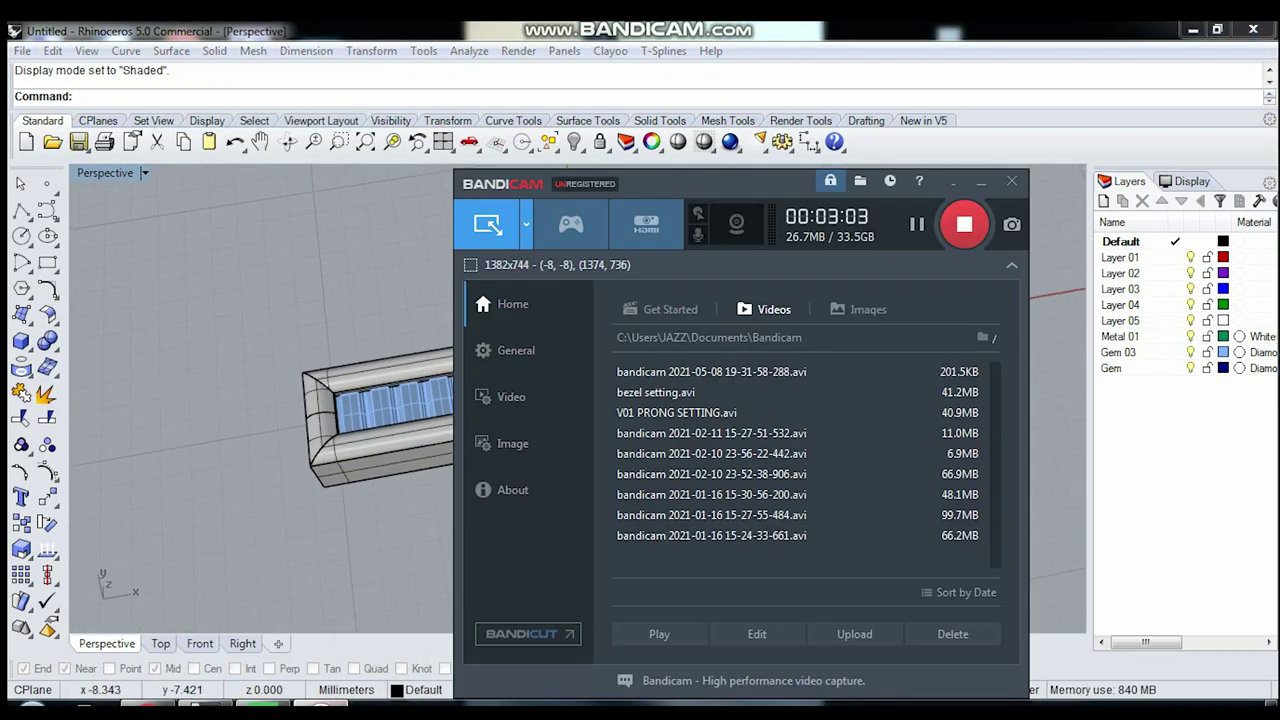